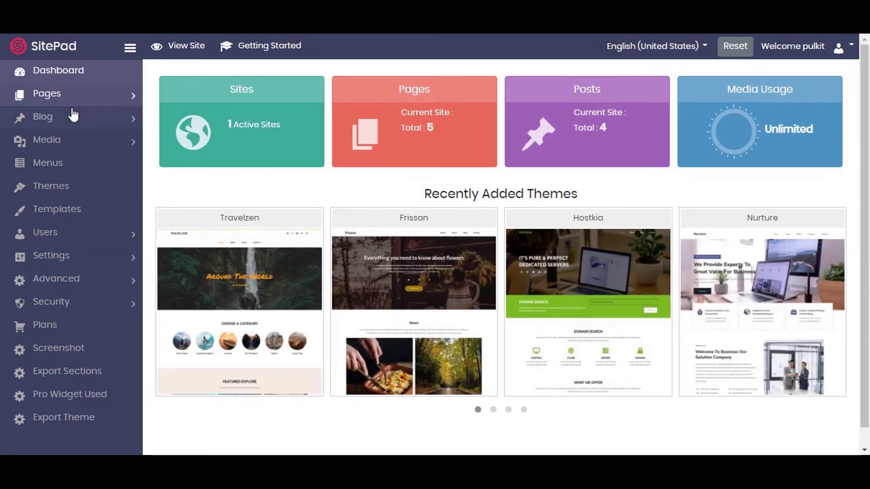
# Open the list of all blog posts and start a new post in a separate browser tab
pyautogui.click(72, 124)
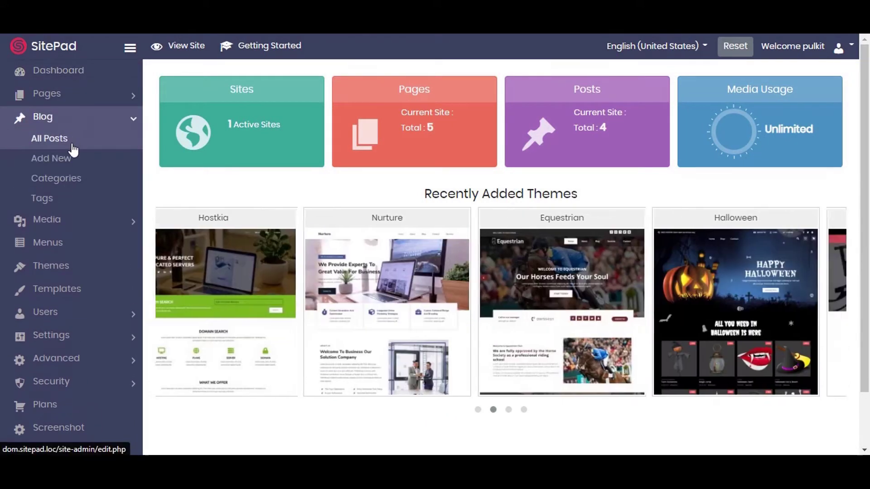
pyautogui.click(71, 145)
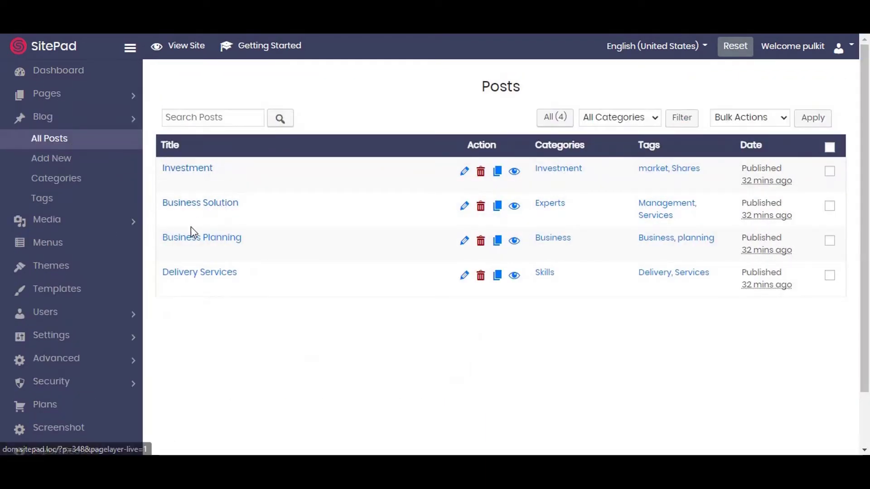
pyautogui.rightClick(78, 167)
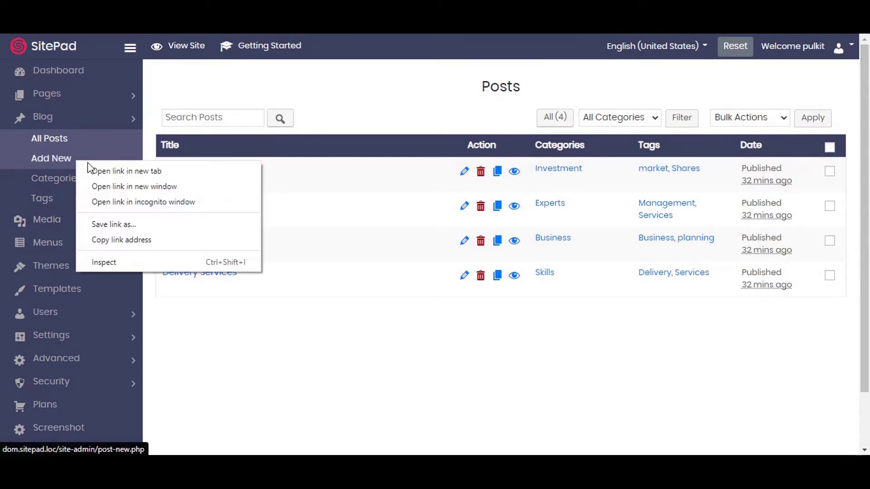
pyautogui.click(91, 166)
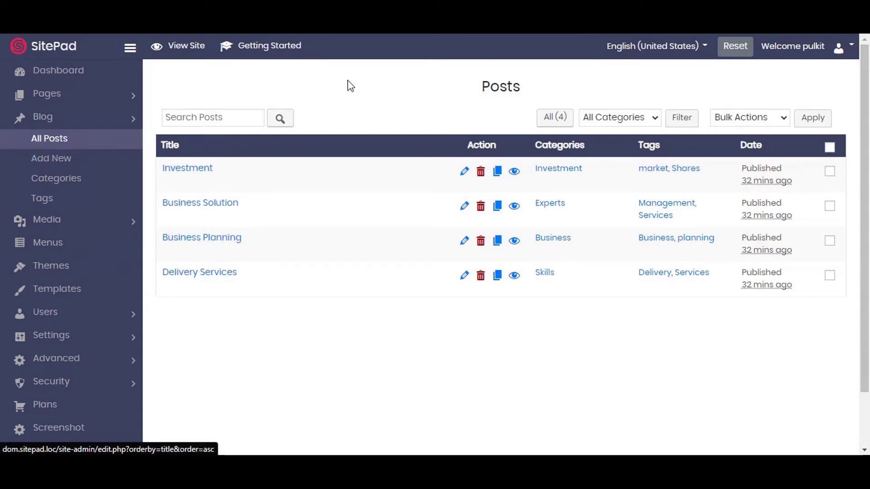
pyautogui.hotkey('ctrl', 'Tab')
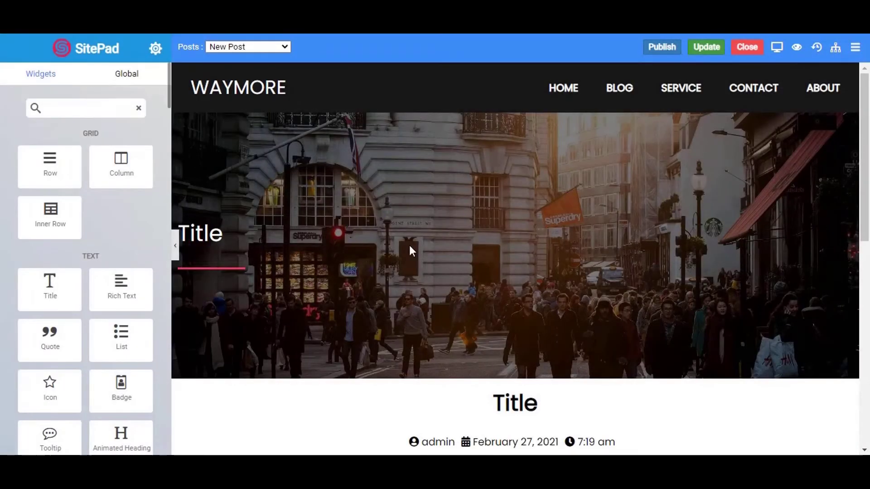
pyautogui.scroll(-4, 420, 261)
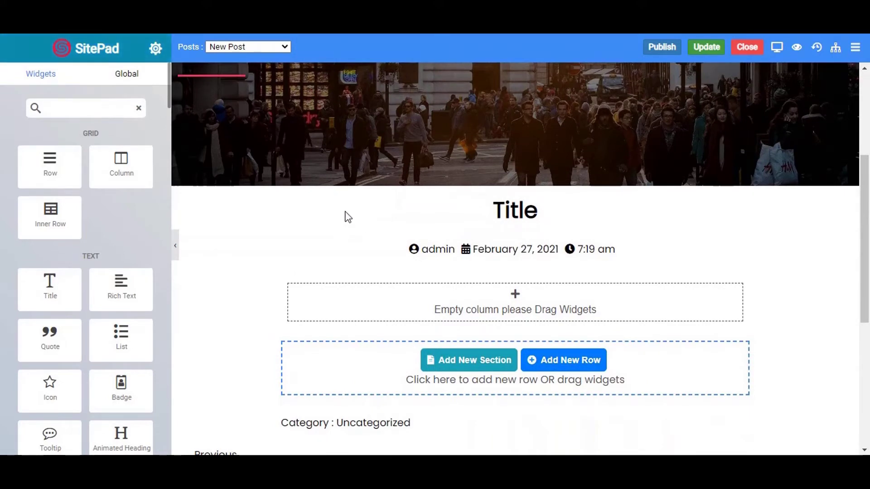
# Open the new post's properties and change the post title to "Planning"
pyautogui.click(157, 53)
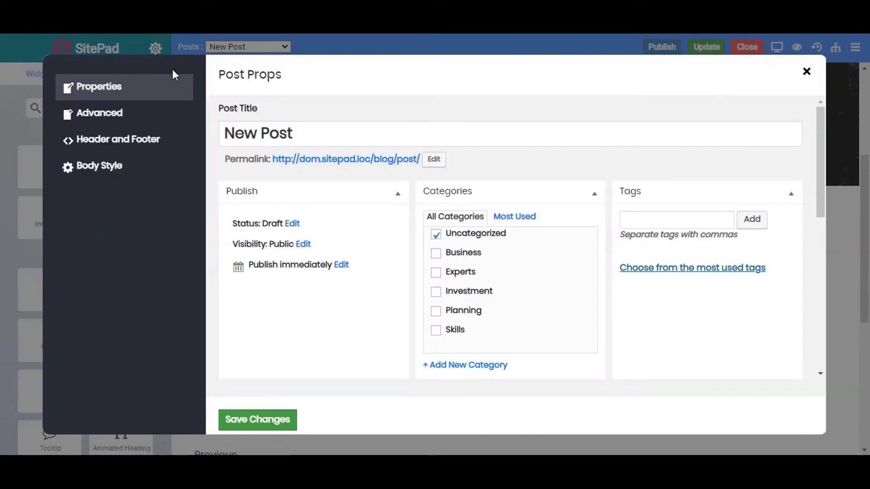
pyautogui.click(305, 140)
pyautogui.tripleClick(306, 140)
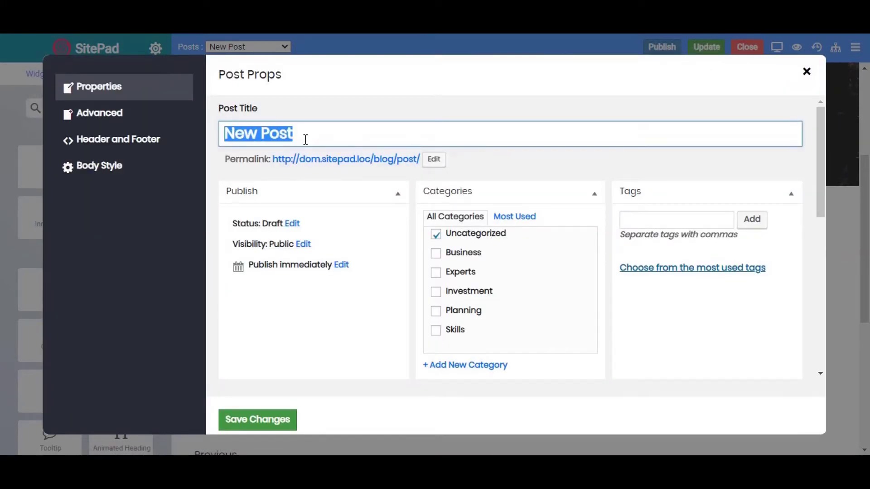
pyautogui.press('BackSpace')
pyautogui.write('p')
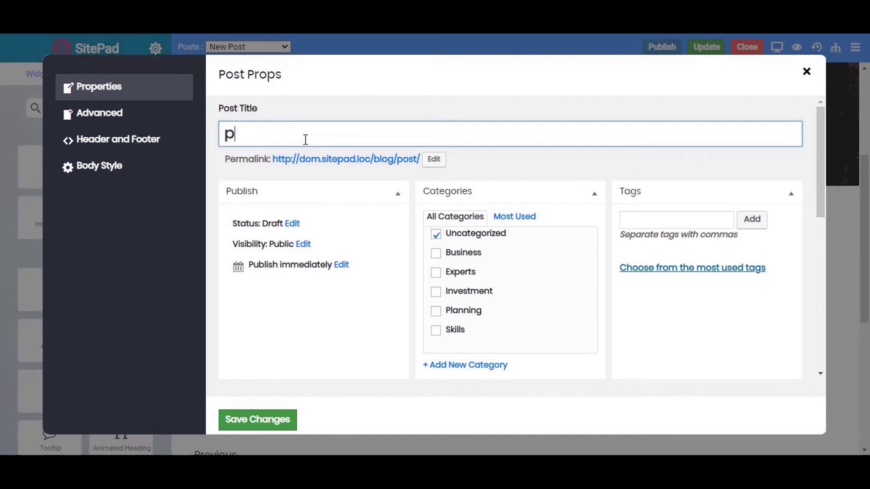
pyautogui.press('BackSpace')
pyautogui.write('Planning')
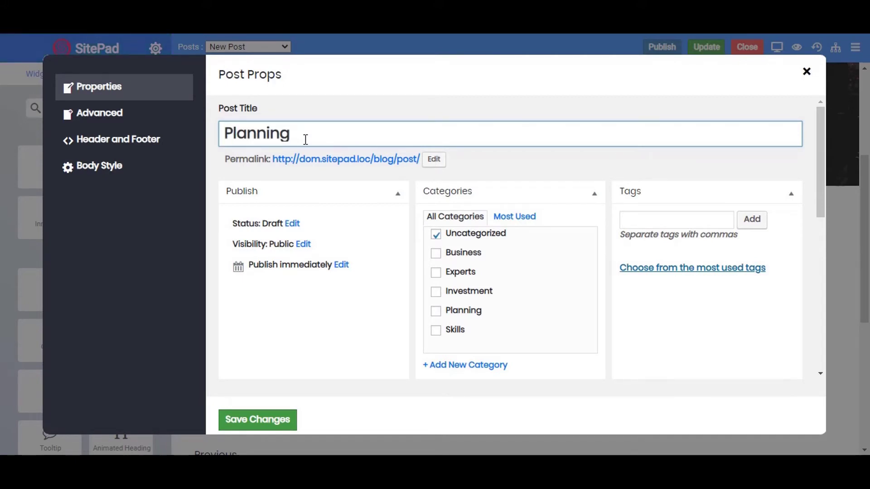
# Change the last part of the post's permalink to "planning"
pyautogui.click(426, 159)
pyautogui.doubleClick(441, 162)
pyautogui.press('BackSpace')
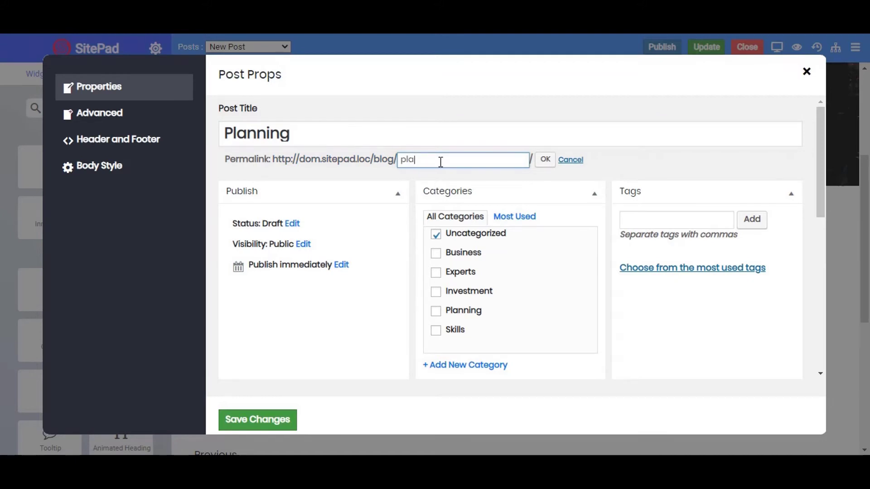
pyautogui.write('planning')
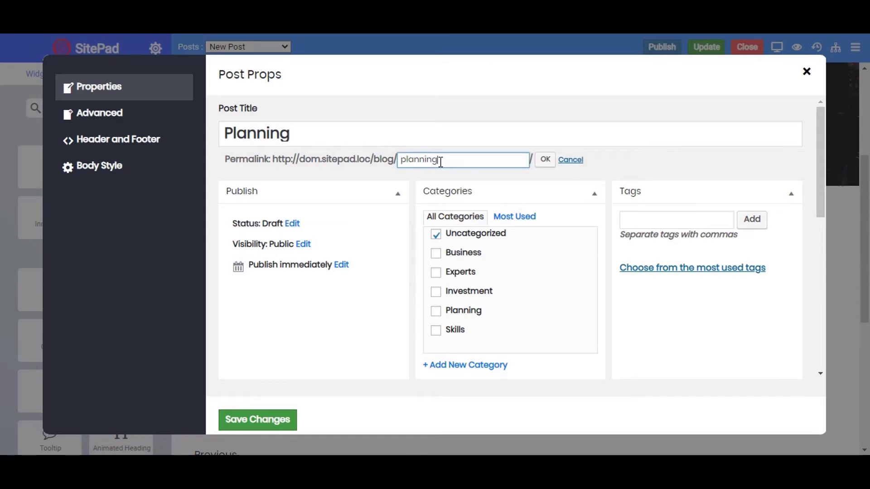
# Choose Draft as the post's publishing status and confirm it
pyautogui.click(292, 224)
pyautogui.click(316, 244)
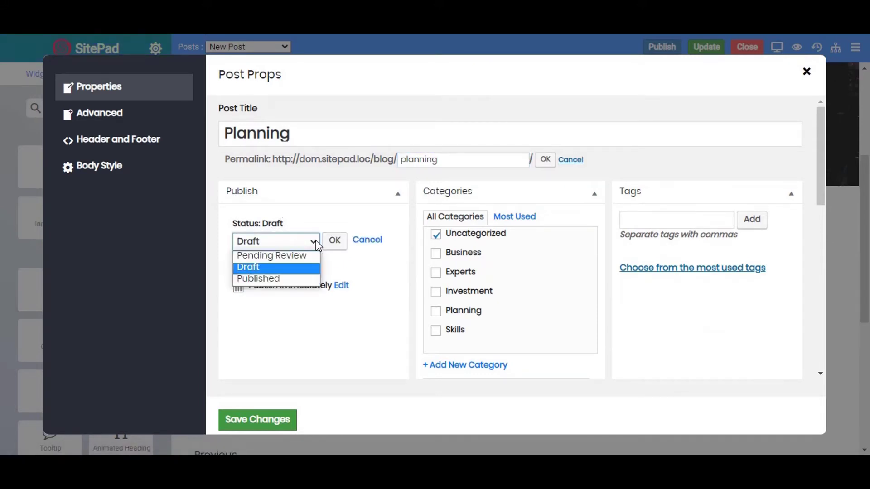
pyautogui.click(288, 271)
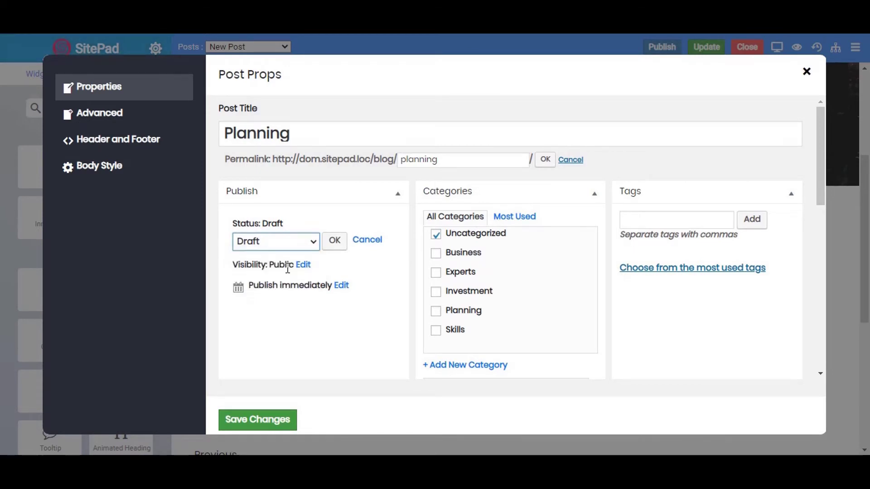
pyautogui.click(334, 240)
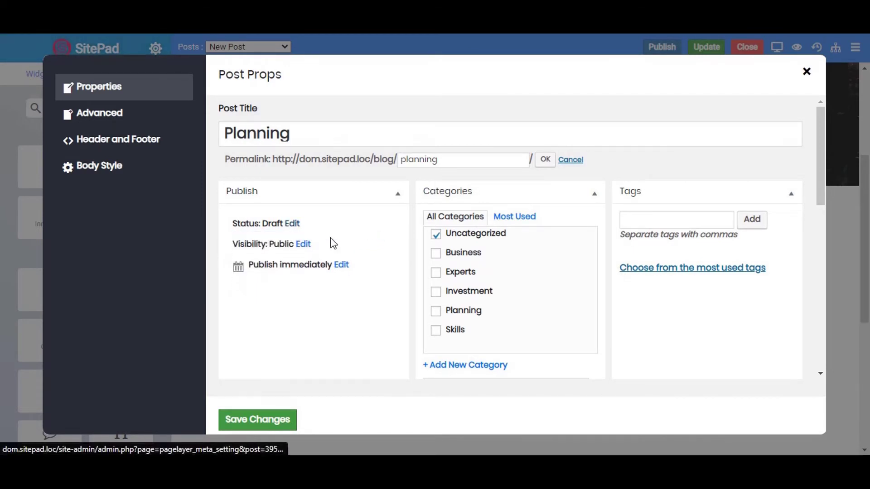
# Try the Password protected and Private visibility options, confirm Public instead, and accept the default publishing date and time
pyautogui.click(303, 245)
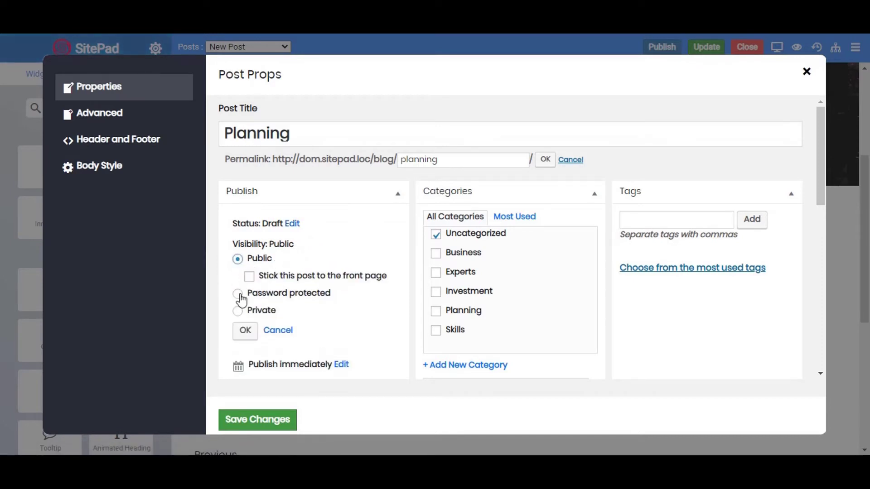
pyautogui.click(238, 293)
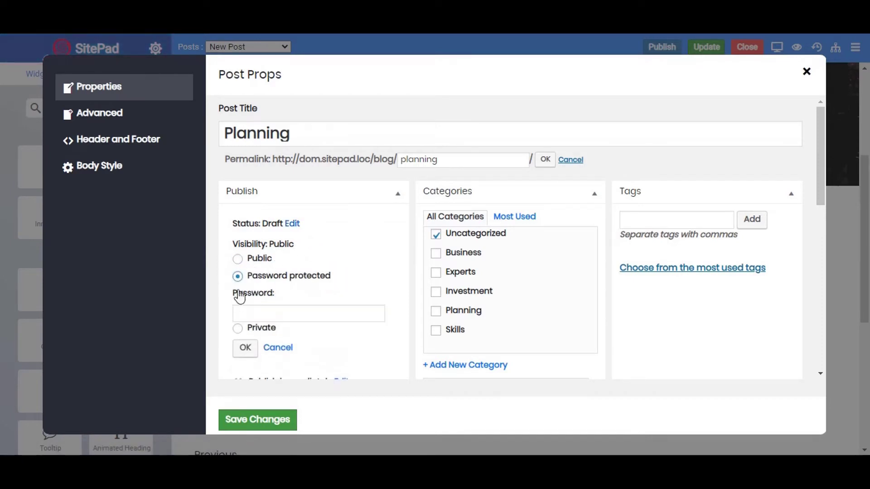
pyautogui.click(238, 330)
pyautogui.click(237, 259)
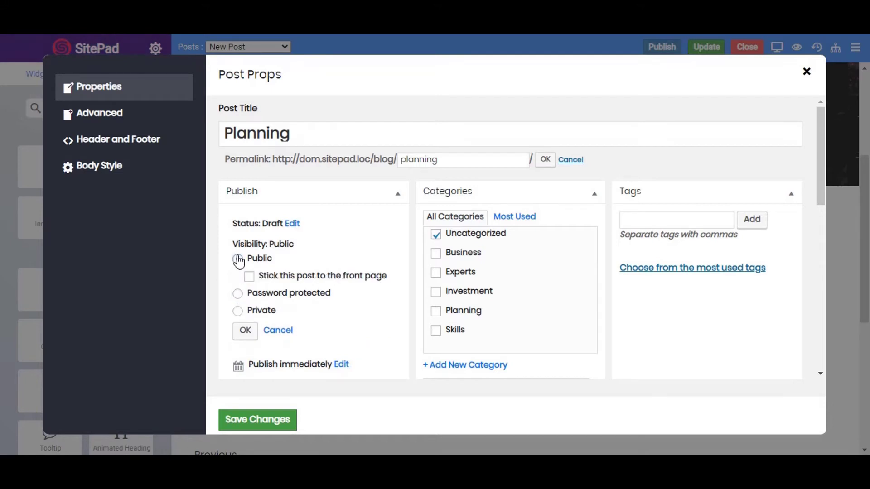
pyautogui.click(245, 331)
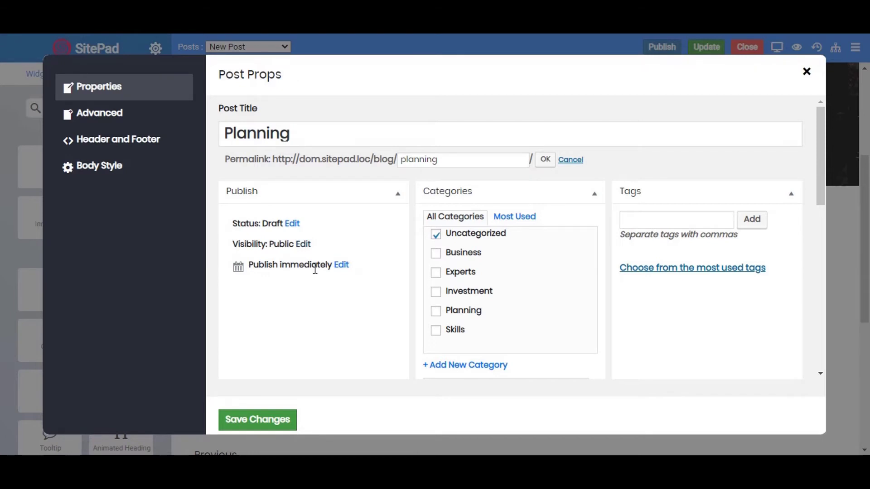
pyautogui.click(341, 265)
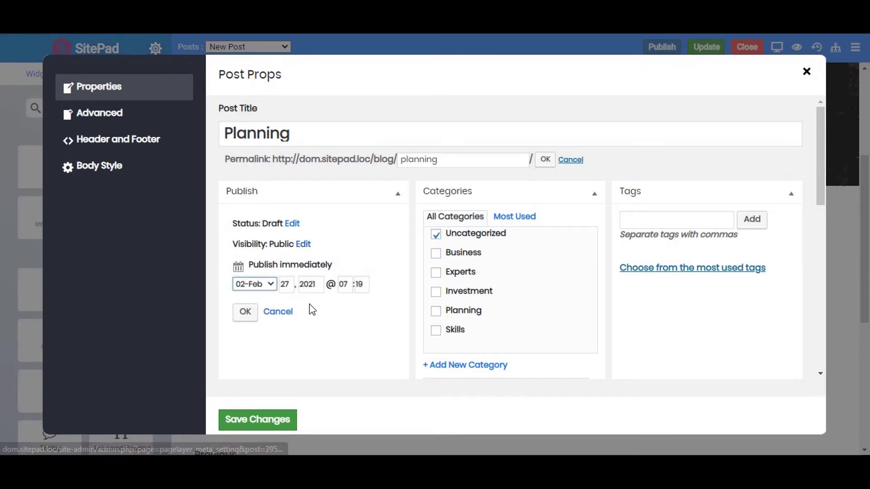
pyautogui.click(245, 311)
# Add a new category named "Management" to the post and deselect Uncategorized
pyautogui.scroll(-3, 478, 299)
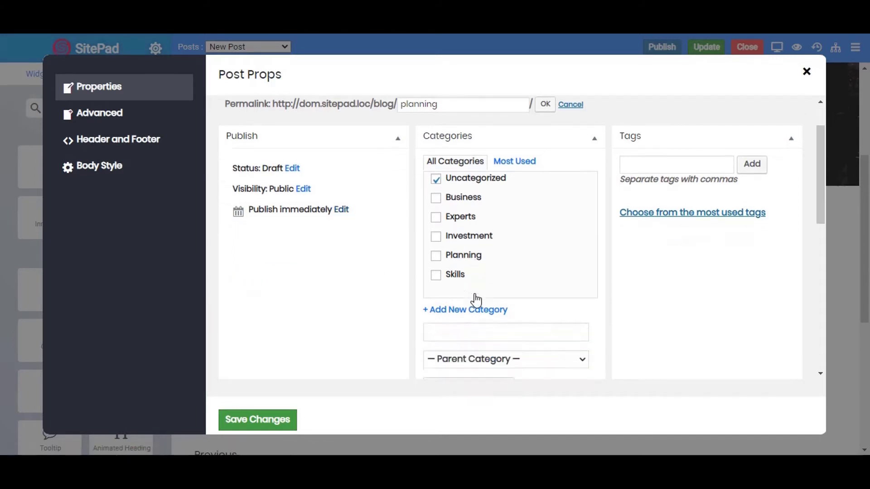
pyautogui.click(446, 260)
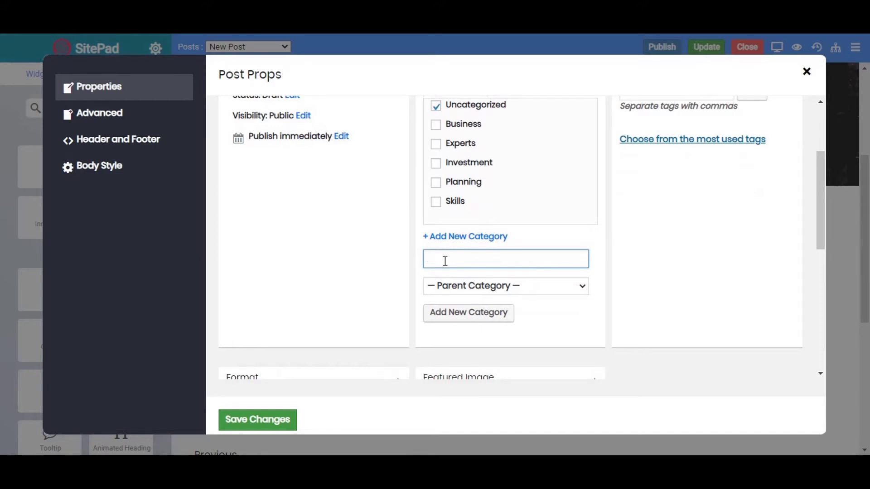
pyautogui.write('Management')
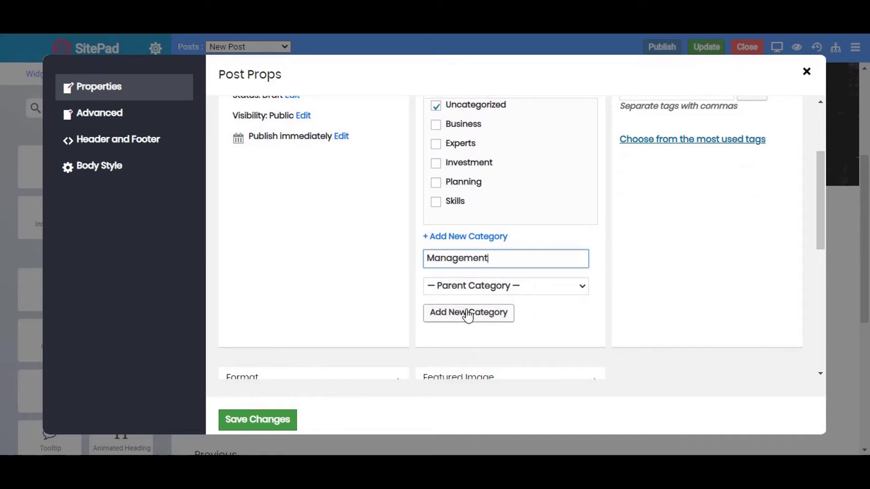
pyautogui.click(436, 106)
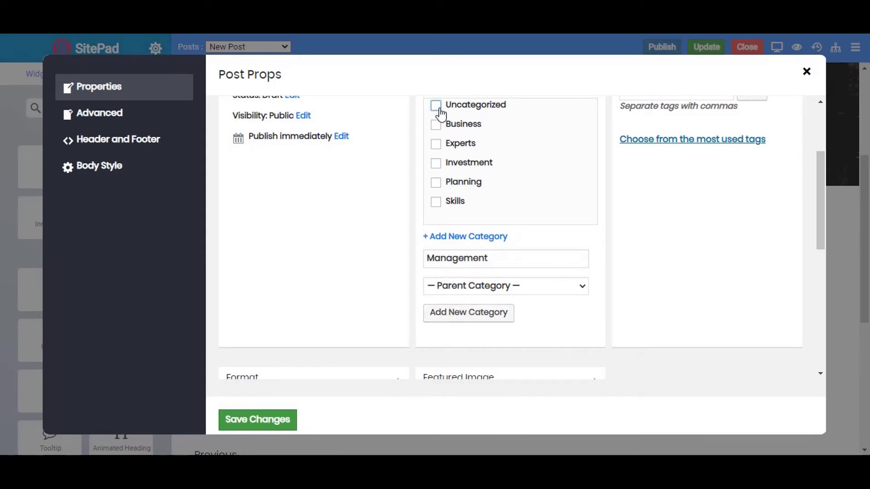
pyautogui.click(488, 315)
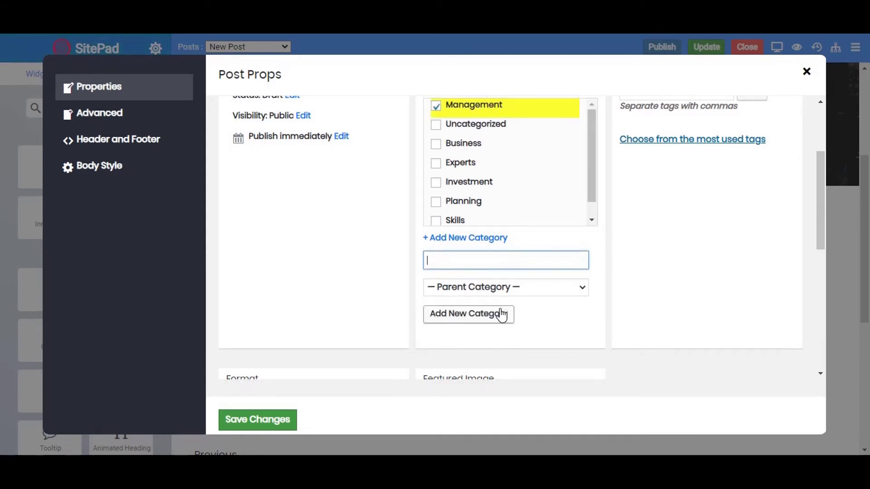
# Add the existing tags Services and planning to the post
pyautogui.scroll(2, 648, 170)
pyautogui.click(639, 157)
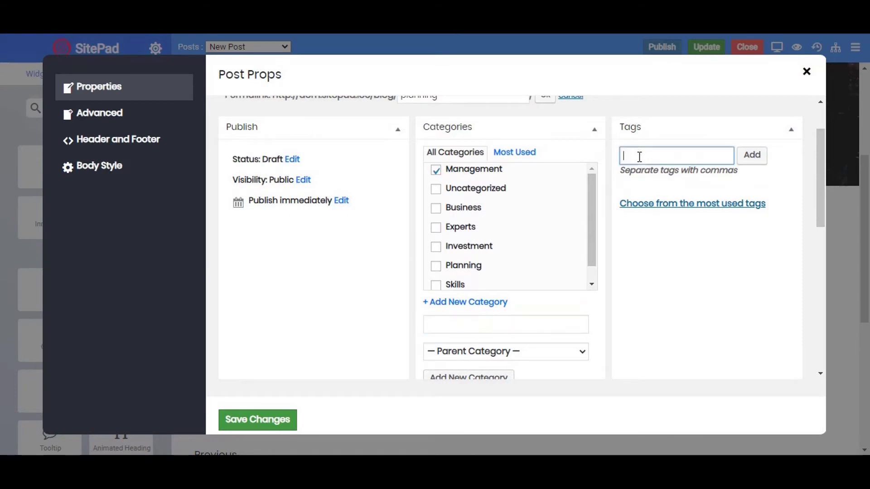
pyautogui.write('serv')
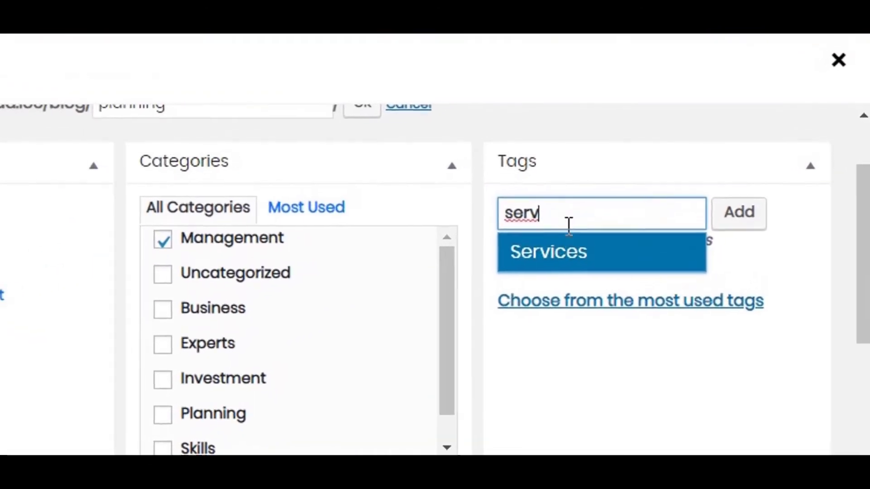
pyautogui.click(645, 176)
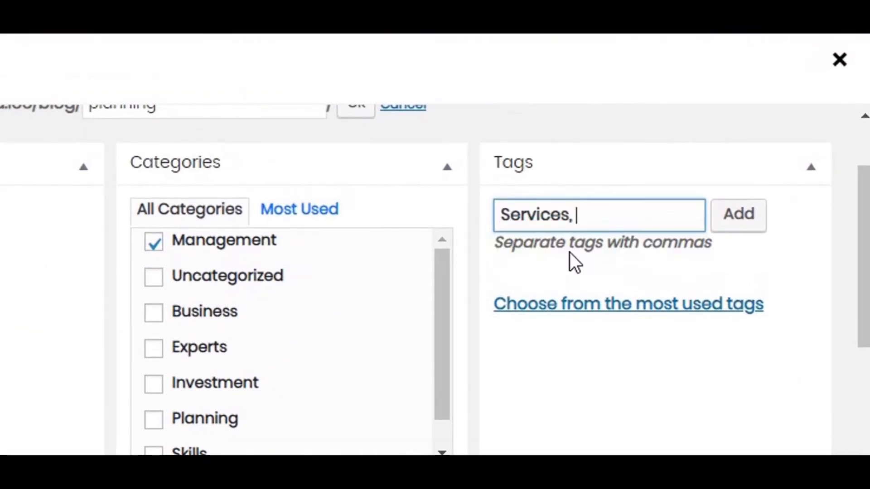
pyautogui.write('planni')
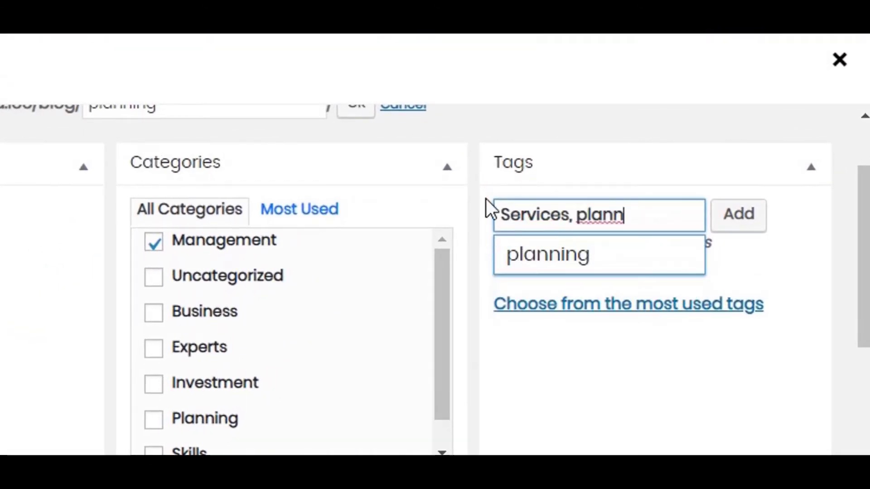
pyautogui.click(551, 256)
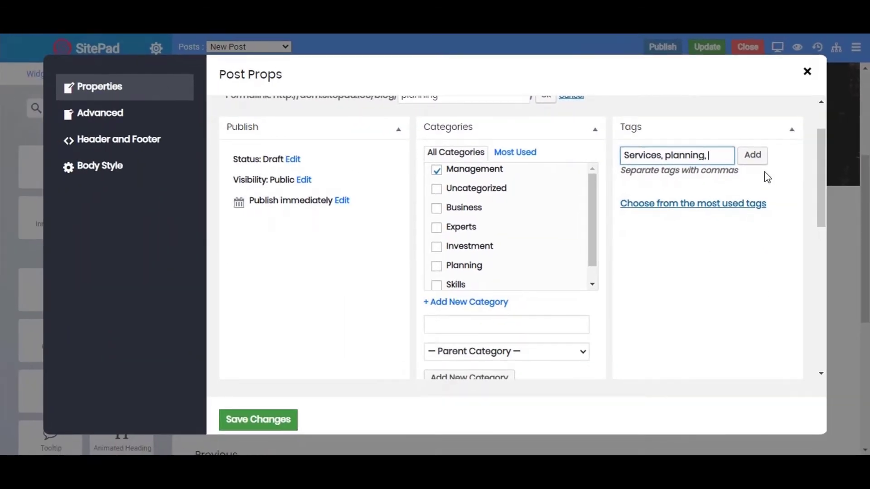
pyautogui.click(752, 156)
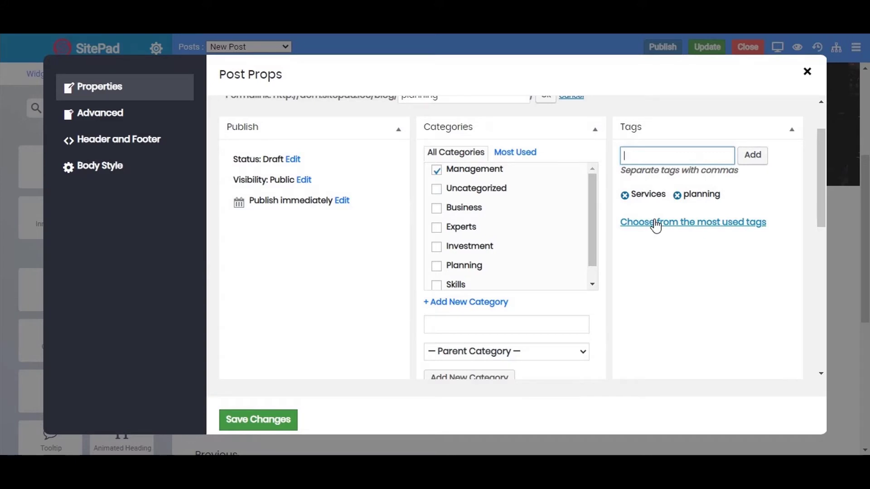
# Try the Aside, Image and Video post formats, and set the format back to Standard
pyautogui.scroll(-5, 656, 225)
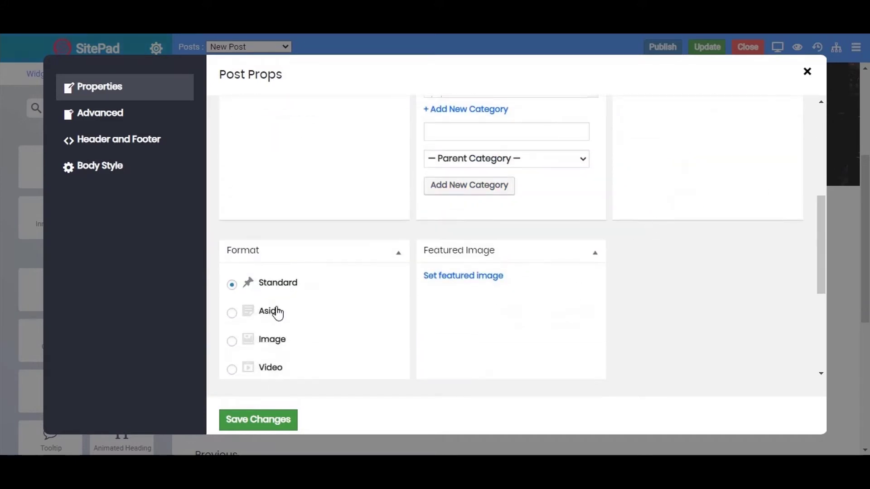
pyautogui.scroll(-2, 275, 313)
pyautogui.click(231, 249)
pyautogui.click(232, 279)
pyautogui.click(231, 306)
pyautogui.click(231, 250)
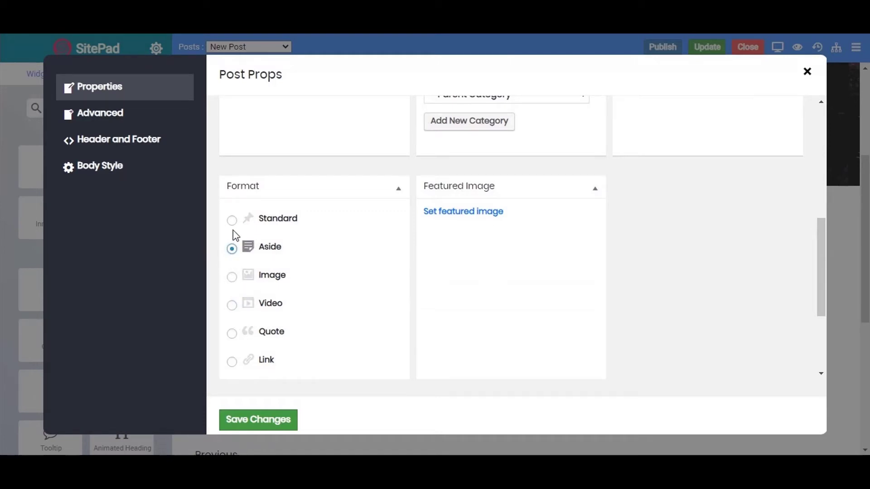
pyautogui.click(231, 222)
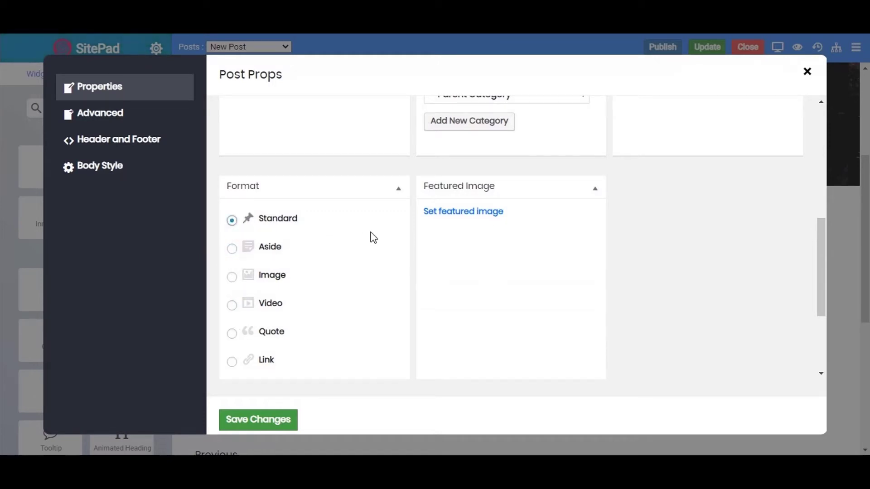
# Upload w_blog5.jpg from the computer to the media library and set it as the post's featured image
pyautogui.click(464, 220)
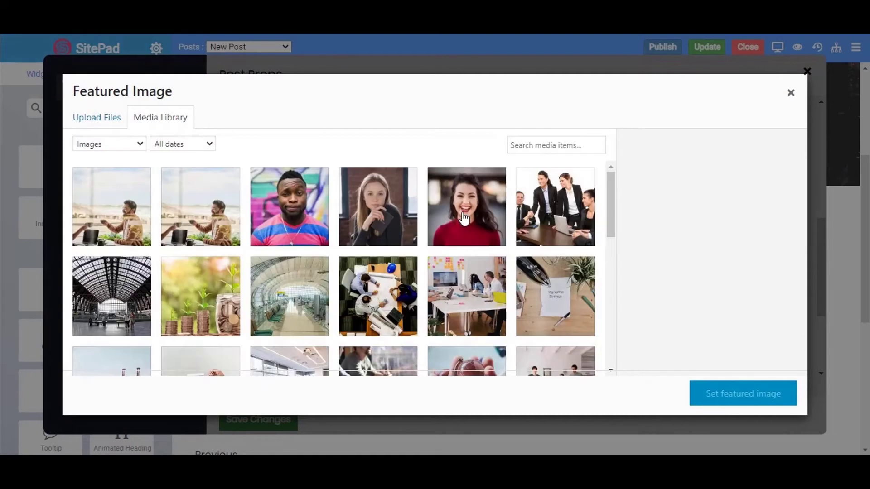
pyautogui.click(116, 118)
pyautogui.click(424, 286)
pyautogui.scroll(-3, 377, 222)
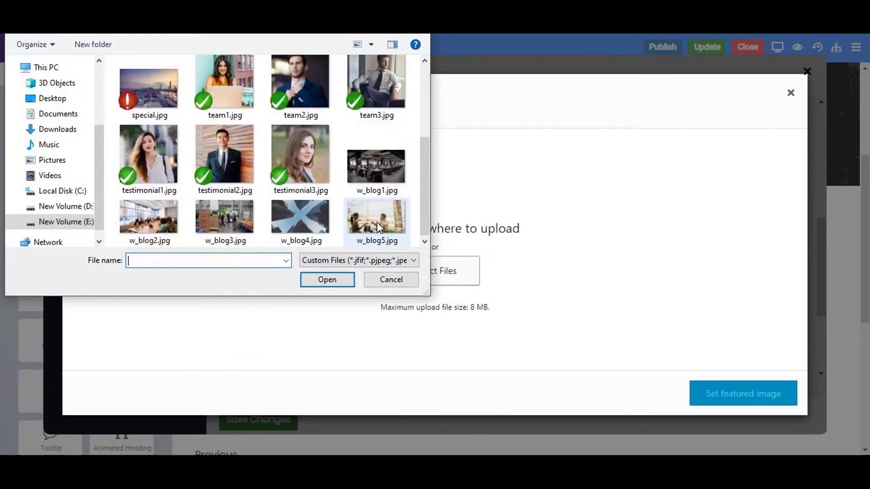
pyautogui.click(377, 222)
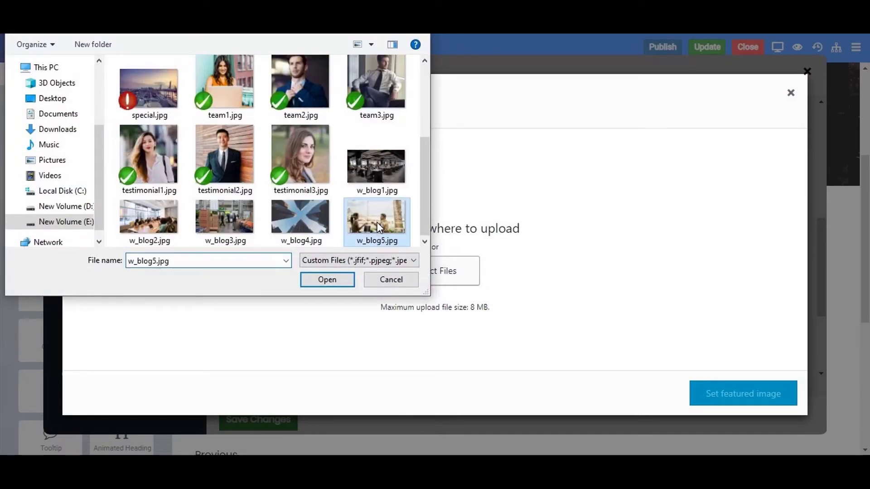
pyautogui.click(323, 283)
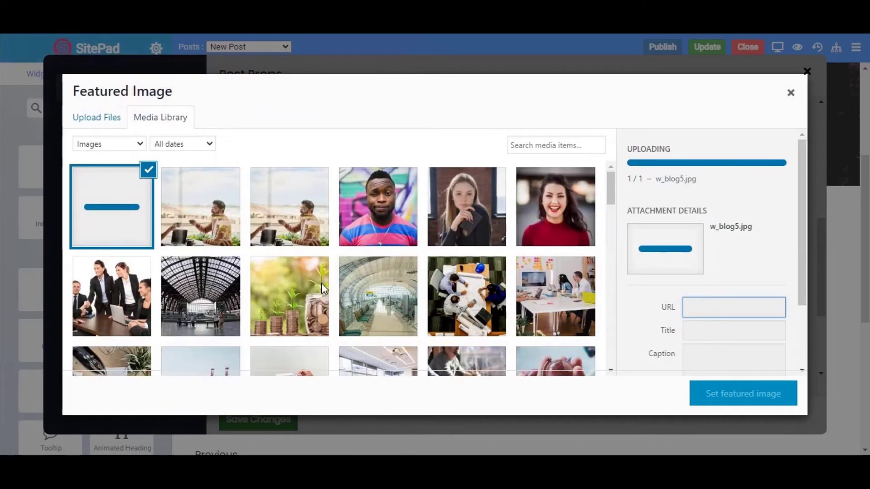
pyautogui.click(706, 394)
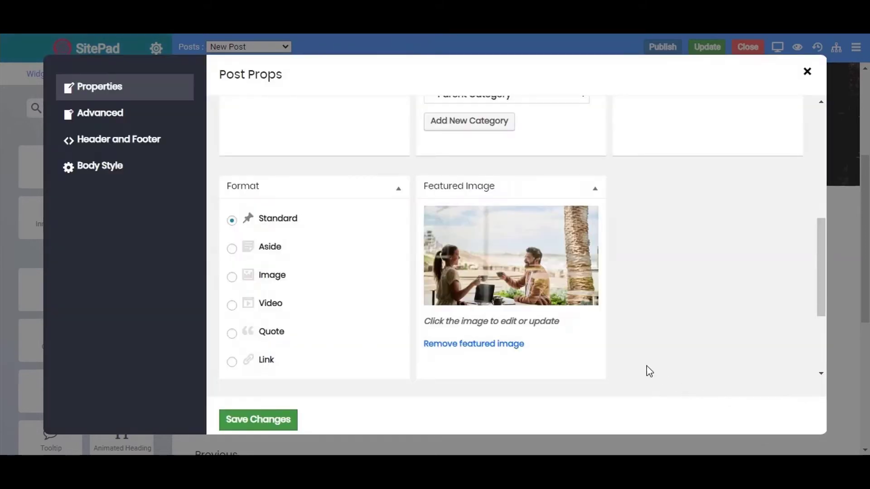
# Enter the post excerpt "Lorem Ipsum is simply dummy text of the printing and typesetting industry." in the advanced properties
pyautogui.scroll(-3, 549, 341)
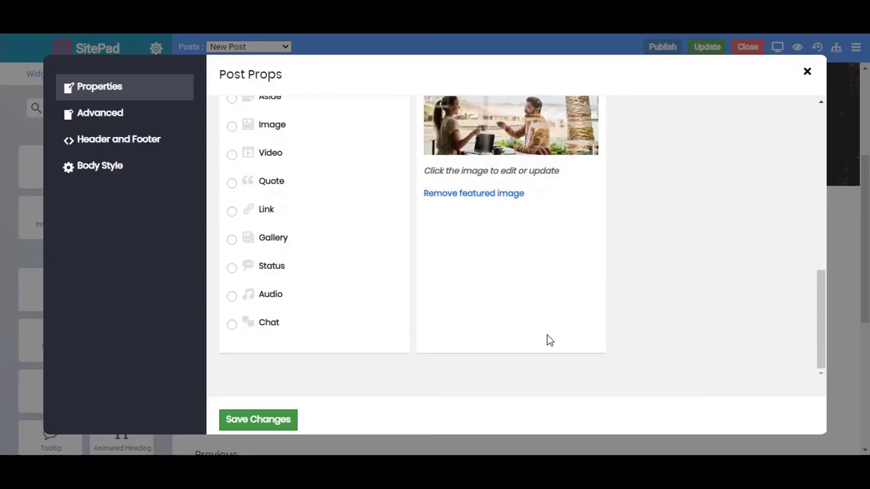
pyautogui.click(134, 120)
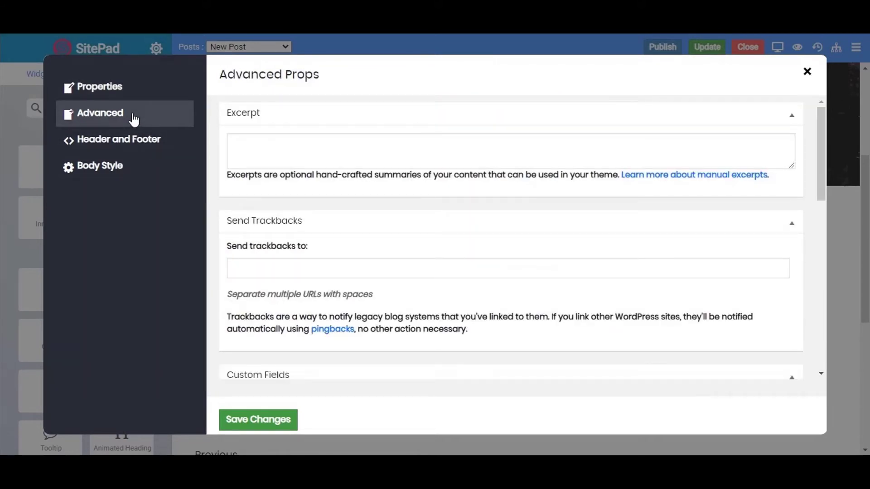
pyautogui.click(235, 139)
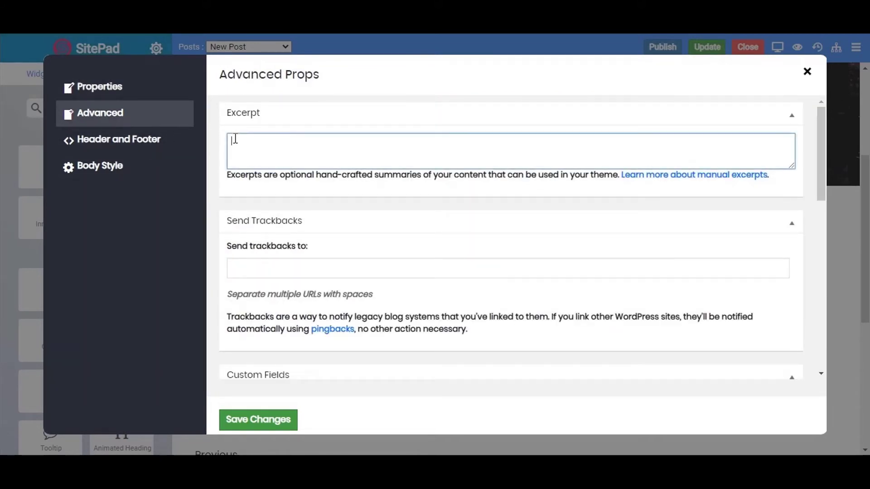
pyautogui.write('Lorem Ipsum is simply dummy text of the printing and typesetting industry.')
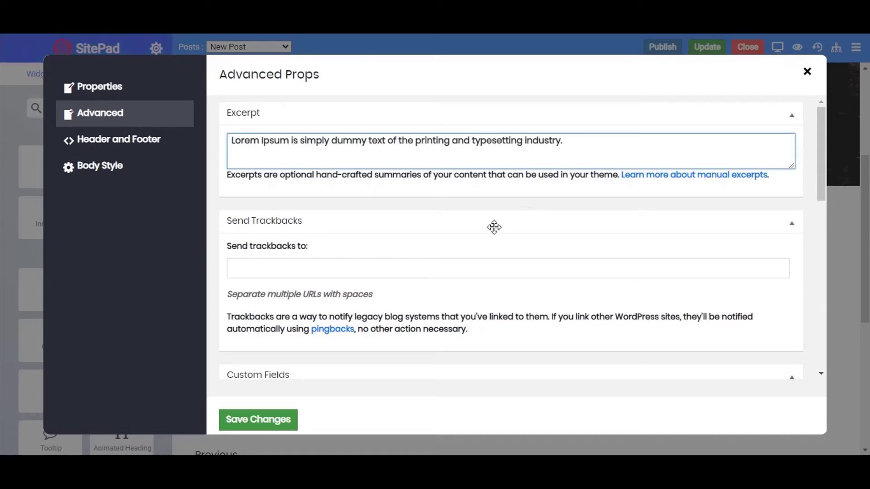
# Add a custom field named pagelayer_contact_templates with an empty value to the post
pyautogui.scroll(-4, 441, 286)
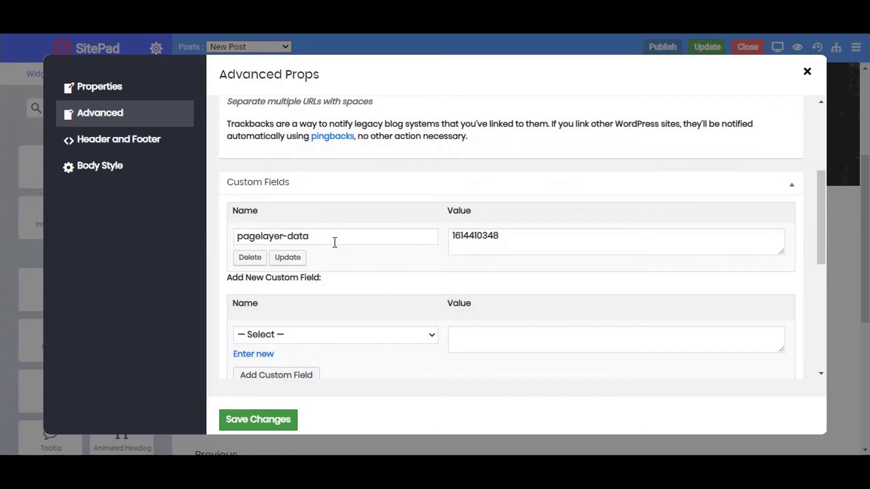
pyautogui.click(334, 238)
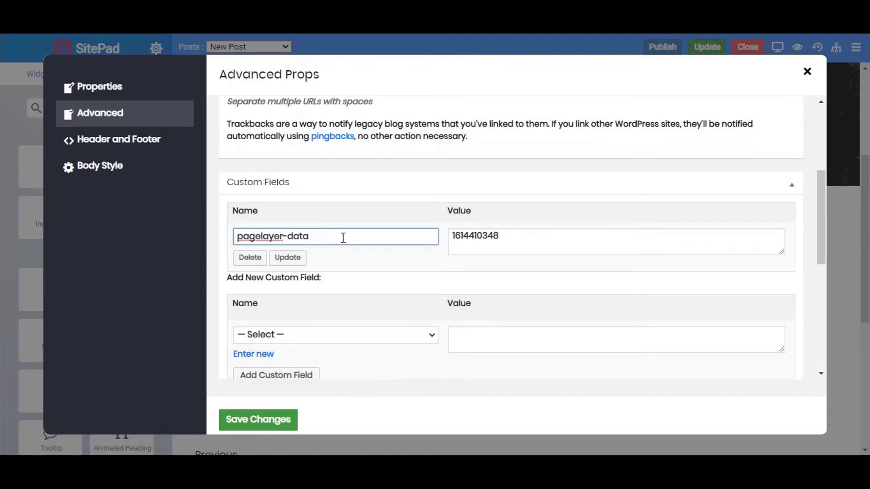
pyautogui.click(313, 339)
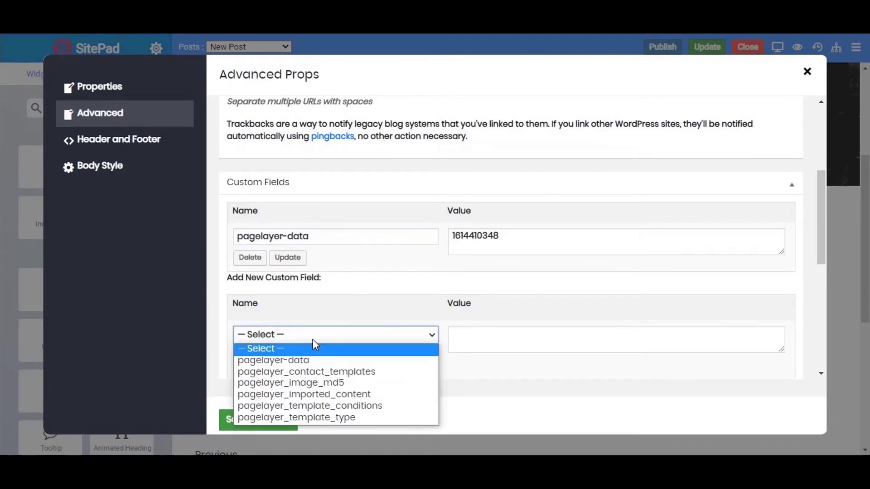
pyautogui.click(324, 371)
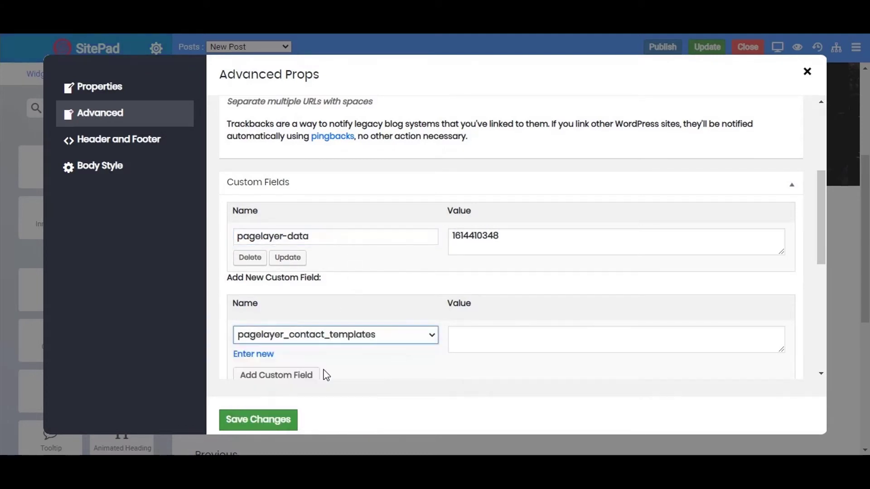
pyautogui.scroll(-2, 395, 333)
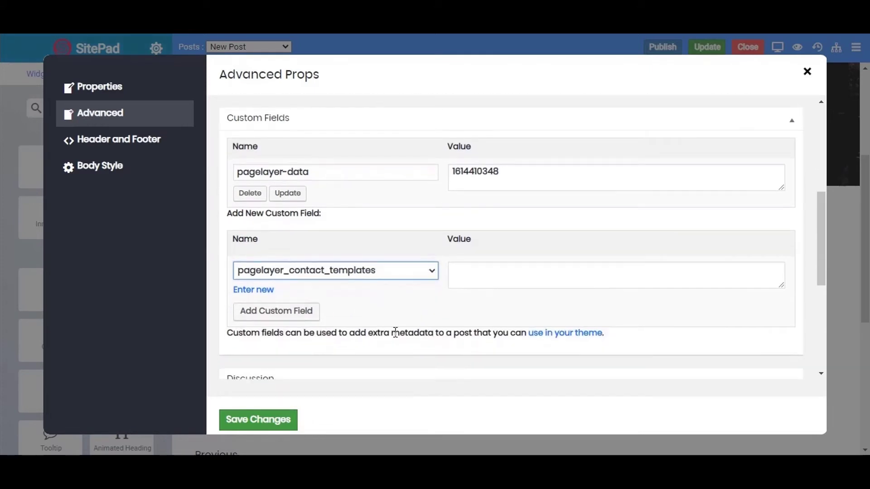
pyautogui.click(295, 316)
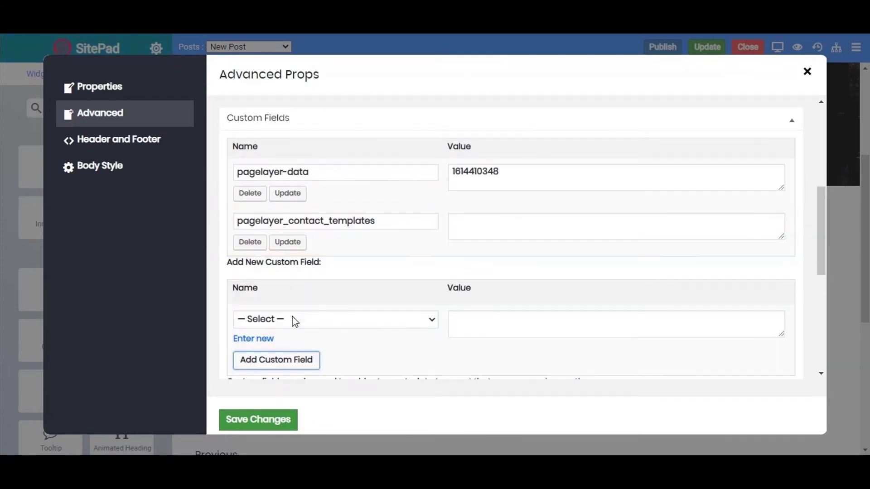
# Try both discussion options, and allow comments but not trackbacks and pingbacks on the post
pyautogui.scroll(-2, 382, 294)
pyautogui.scroll(-4, 383, 299)
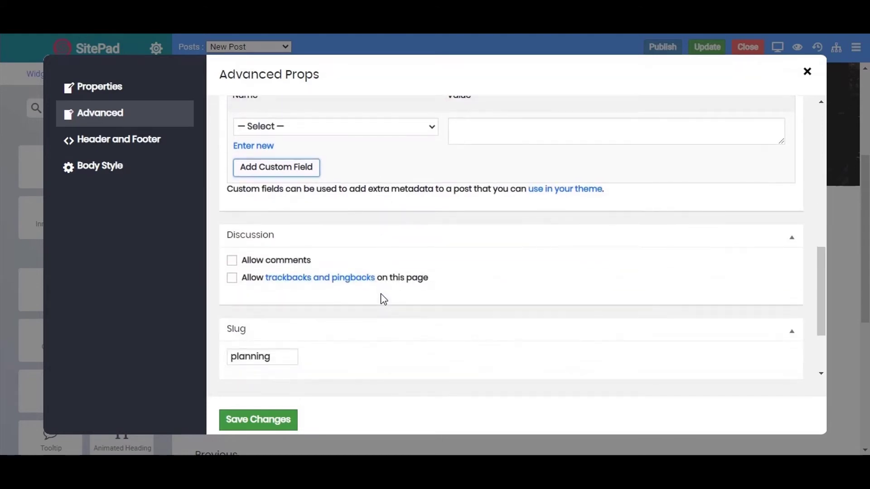
pyautogui.click(231, 263)
pyautogui.click(232, 278)
pyautogui.click(232, 261)
pyautogui.click(232, 278)
pyautogui.click(232, 261)
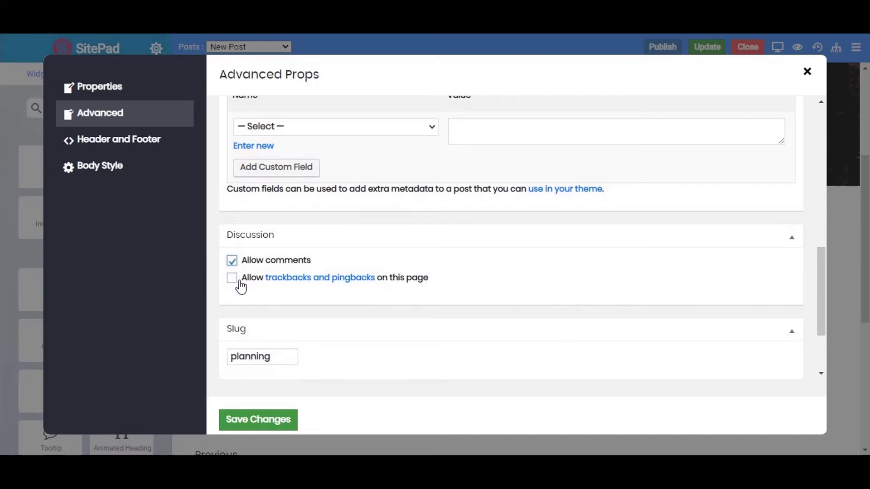
# Keep the post slug "planning" and select admin as the author
pyautogui.scroll(-3, 240, 275)
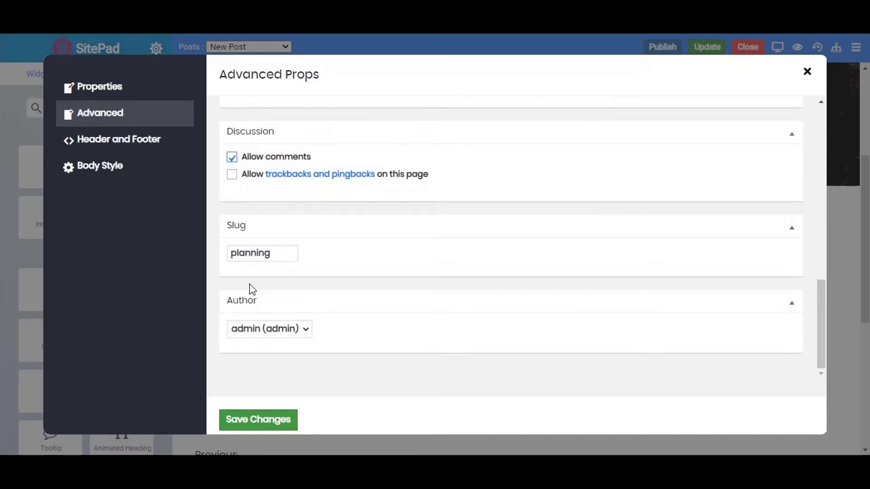
pyautogui.click(252, 253)
pyautogui.click(294, 335)
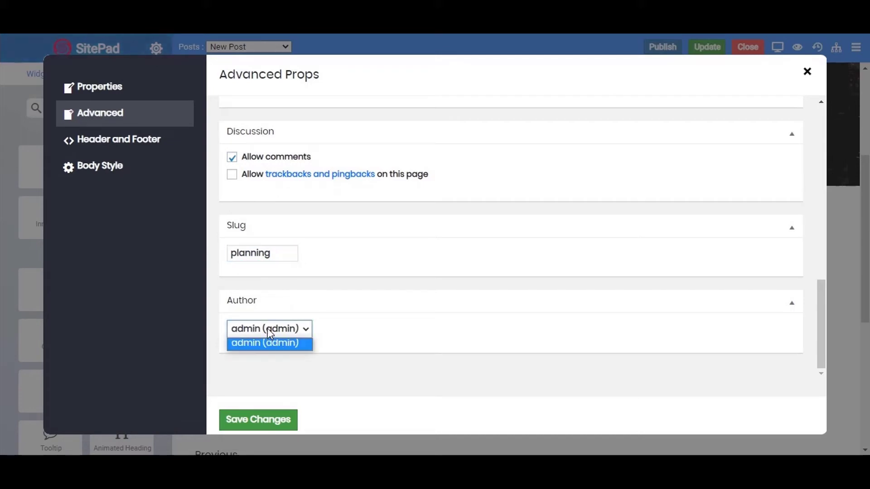
pyautogui.click(267, 344)
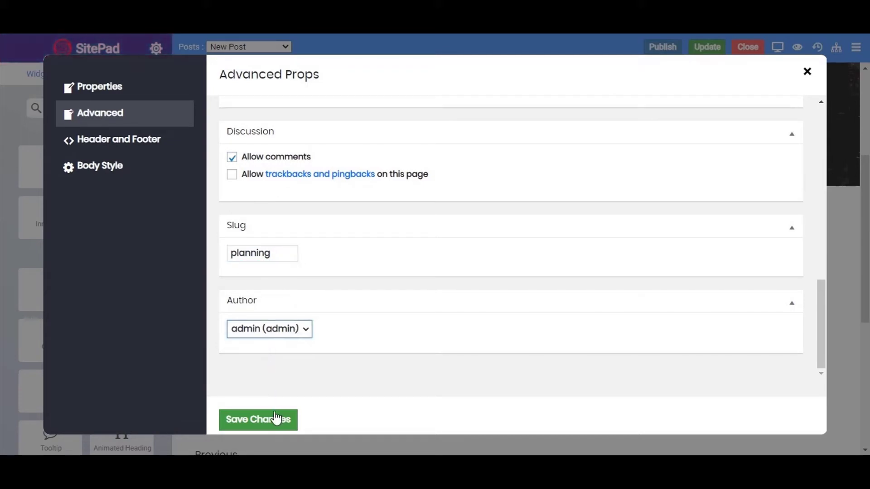
# Save the post settings, close them, and publish the post
pyautogui.click(276, 422)
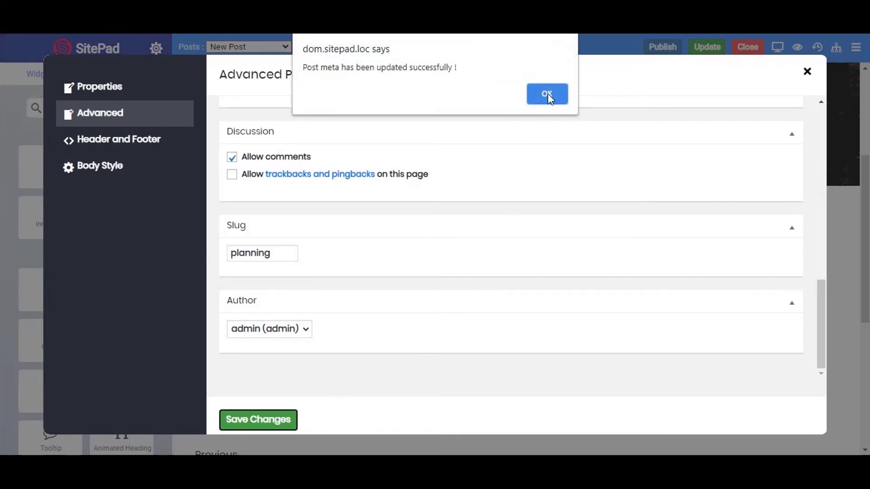
pyautogui.click(547, 92)
pyautogui.click(808, 79)
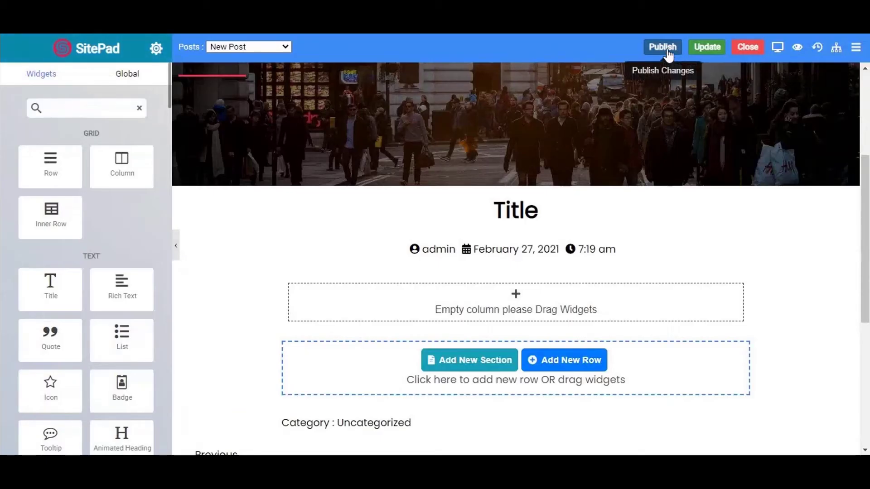
pyautogui.click(665, 49)
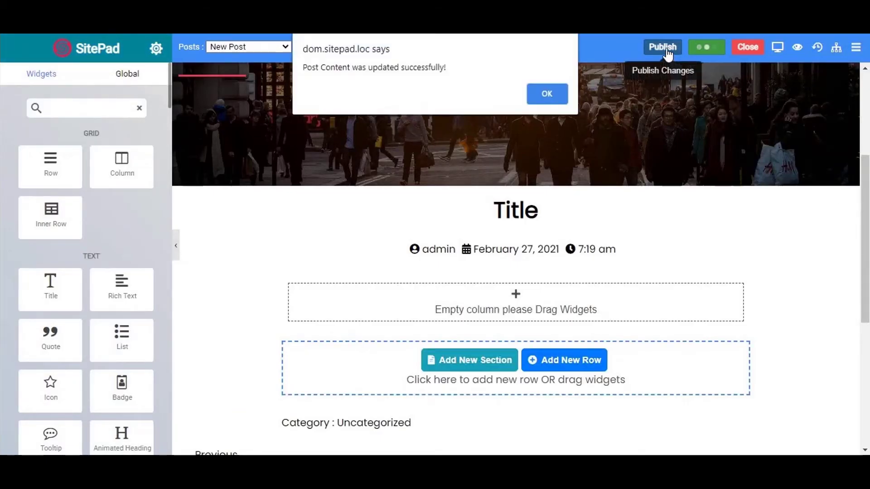
pyautogui.click(548, 94)
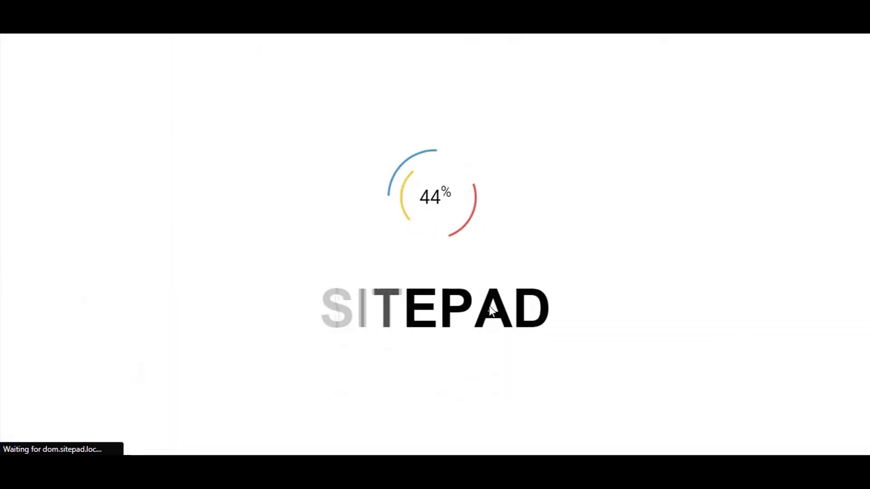
# Examine the published post's title, date, excerpt, featured image, category and tags in the editor
pyautogui.scroll(-7, 368, 303)
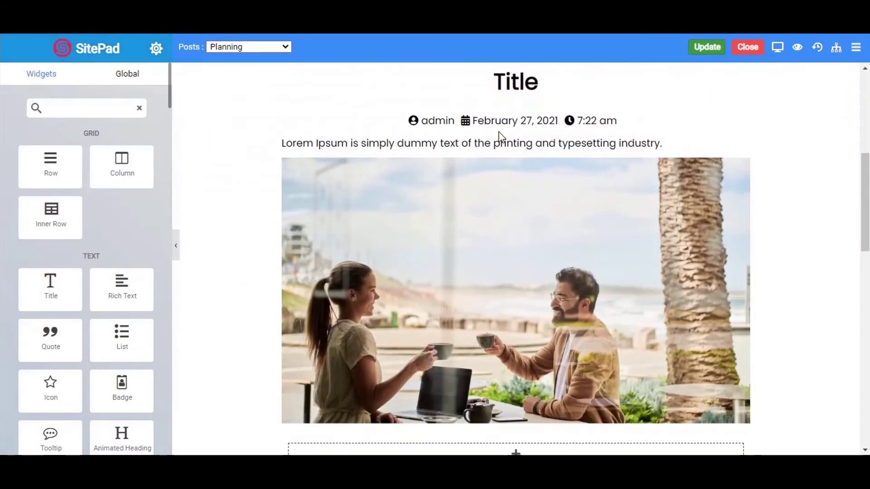
pyautogui.scroll(1, 500, 136)
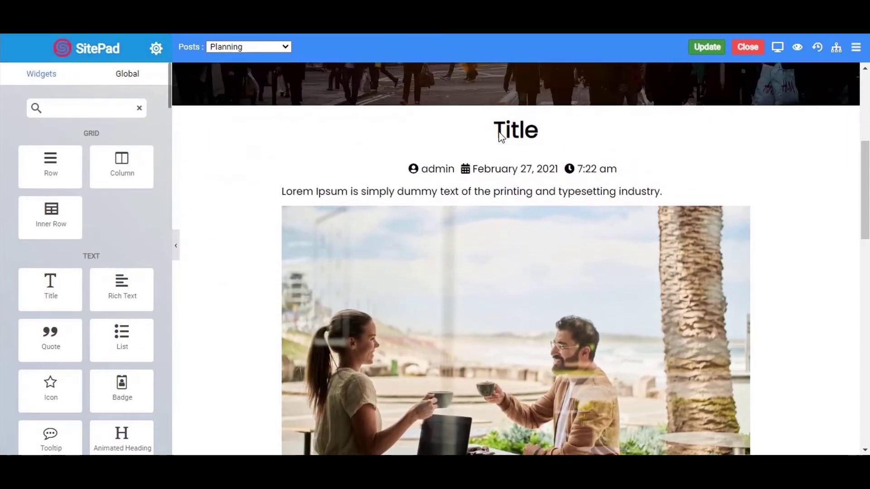
pyautogui.scroll(1, 501, 136)
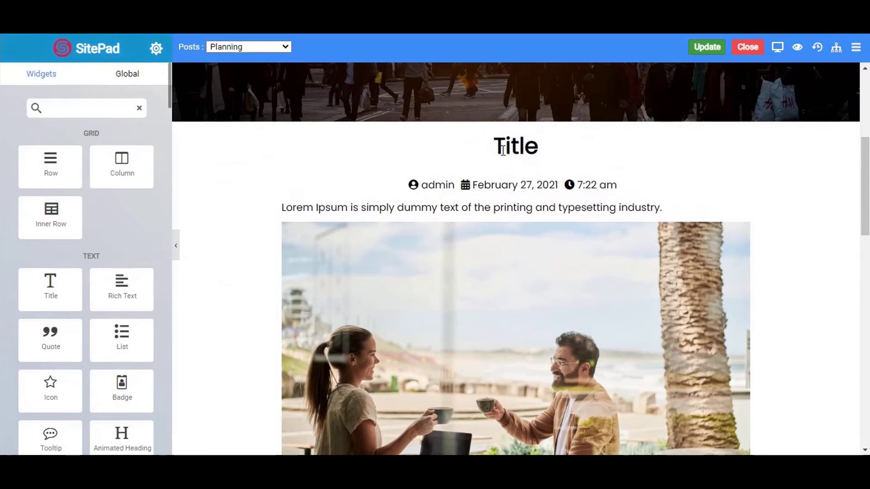
pyautogui.tripleClick(474, 202)
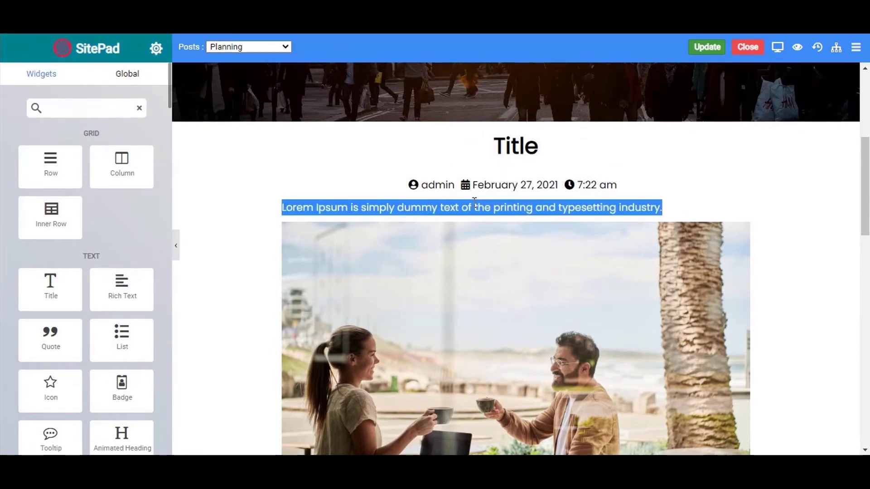
pyautogui.scroll(-3, 474, 202)
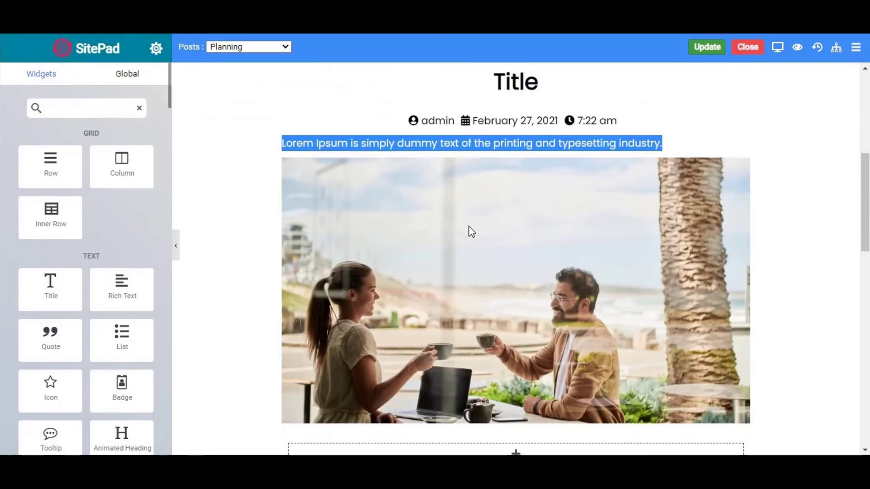
pyautogui.scroll(-3, 471, 231)
pyautogui.scroll(-3, 469, 240)
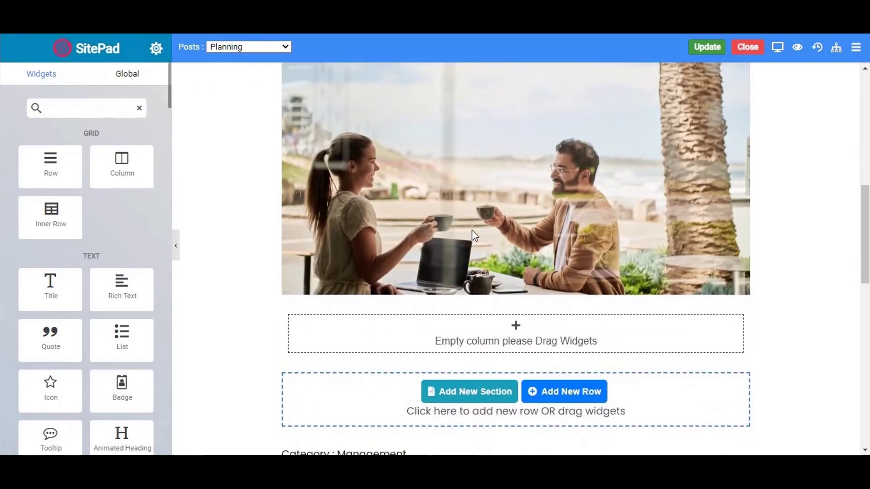
pyautogui.scroll(-3, 471, 230)
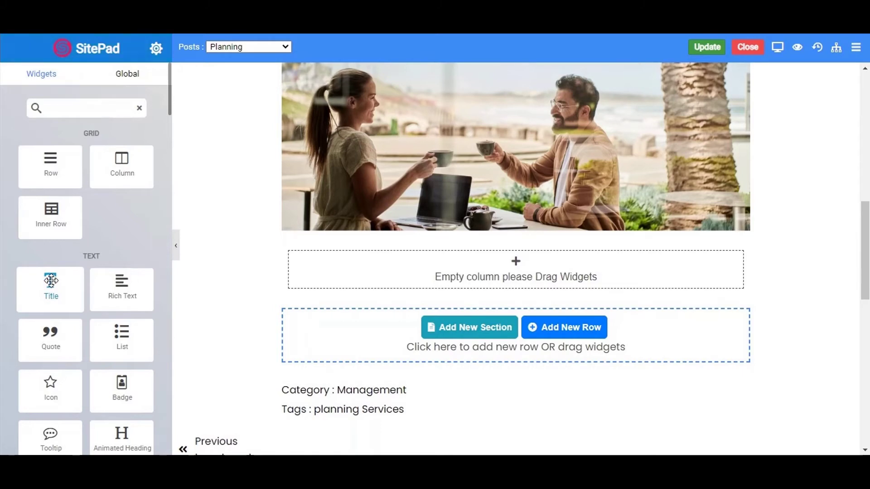
# Add a Title widget in the empty column below the featured image and set its heading text to "Management"
pyautogui.moveTo(51, 281); pyautogui.dragTo(345, 256)
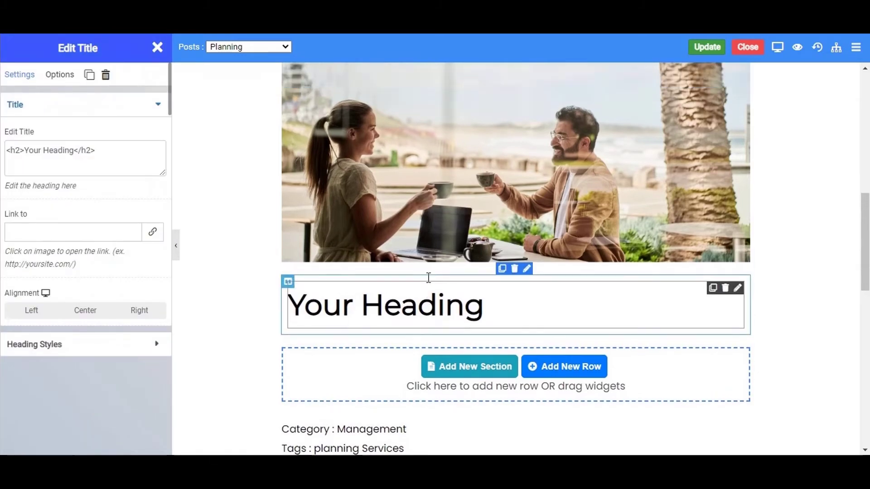
pyautogui.click(73, 151)
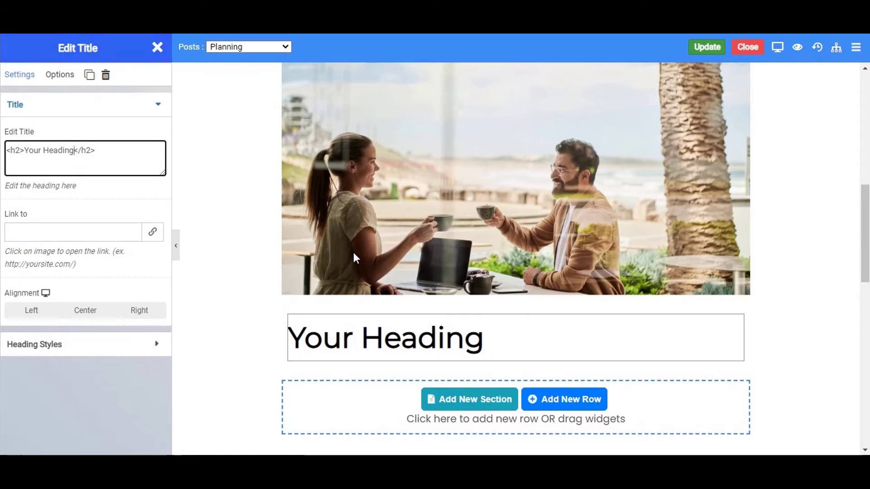
pyautogui.press('BackSpace')
pyautogui.press('BackSpace')
pyautogui.press('BackSpace')
pyautogui.press('BackSpace')
pyautogui.press('BackSpace')
pyautogui.press('BackSpace')
pyautogui.press('BackSpace')
pyautogui.press('BackSpace')
pyautogui.press('BackSpace')
pyautogui.press('BackSpace')
pyautogui.press('BackSpace')
pyautogui.press('BackSpace')
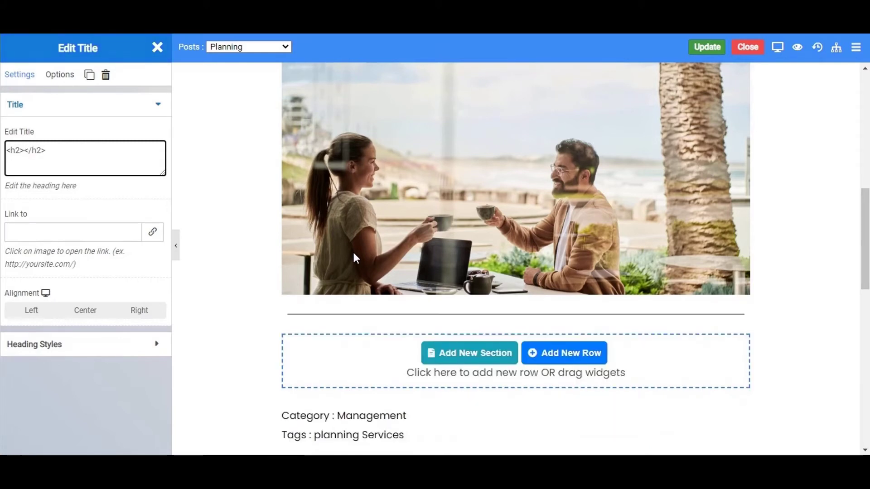
pyautogui.write('Managemen')
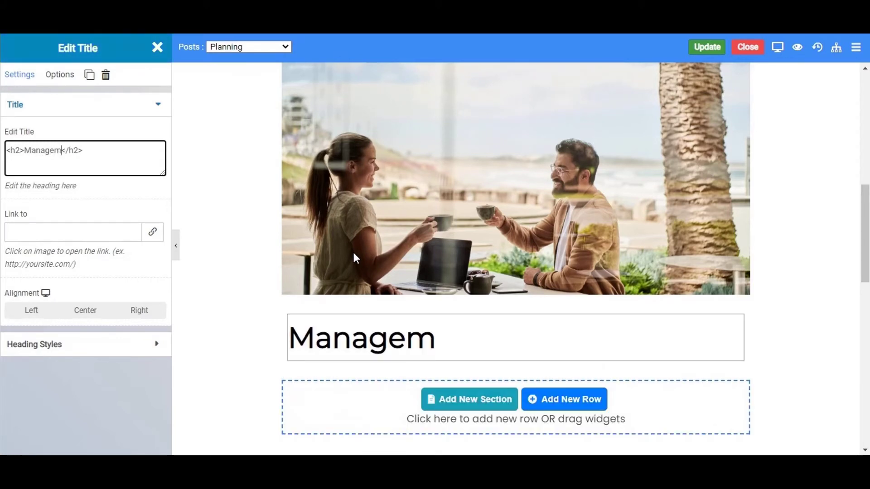
pyautogui.write('t')
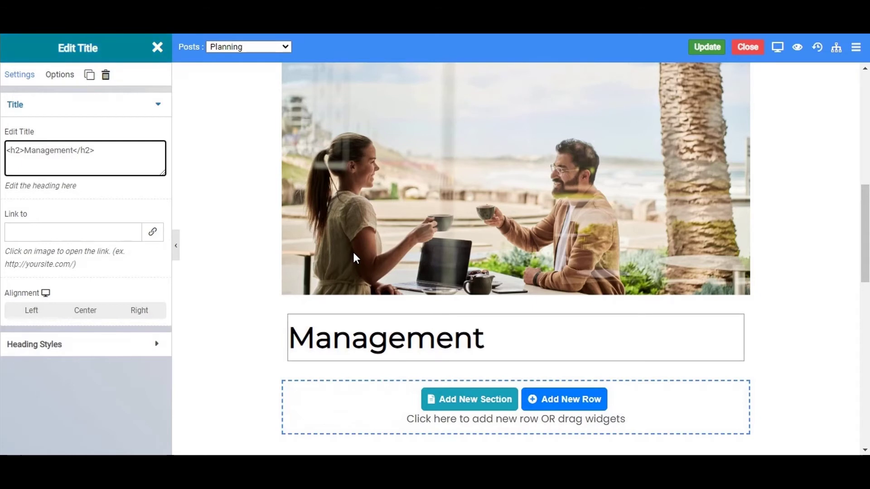
pyautogui.click(117, 107)
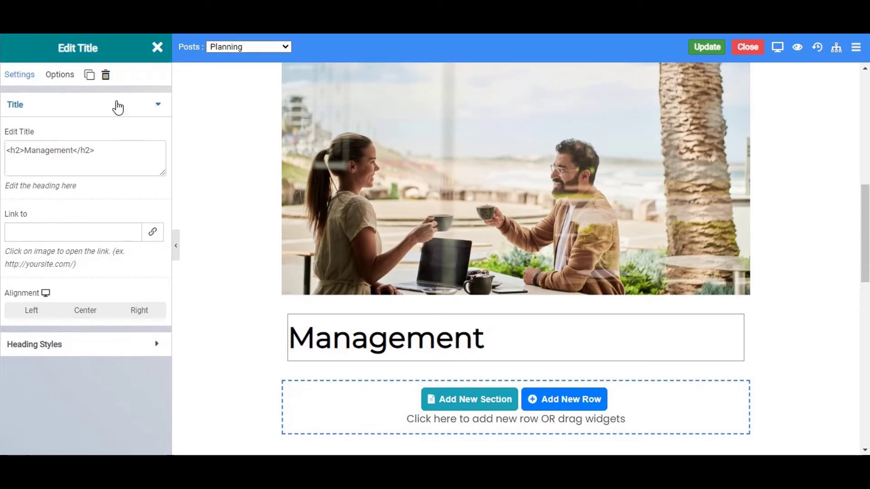
# Add a second Title widget below the Management heading and change its HTML tags from h2 to p
pyautogui.click(156, 47)
pyautogui.moveTo(51, 284); pyautogui.dragTo(347, 350)
pyautogui.click(27, 151)
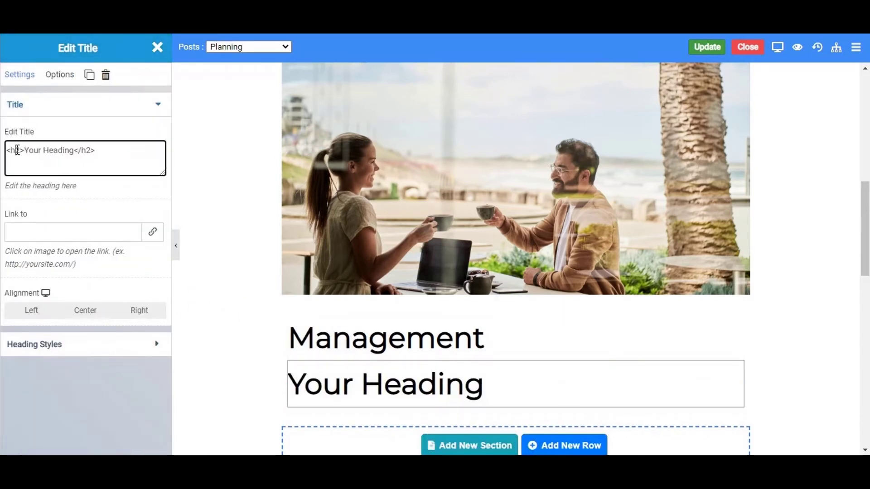
pyautogui.press('BackSpace')
pyautogui.press('BackSpace')
pyautogui.write('p')
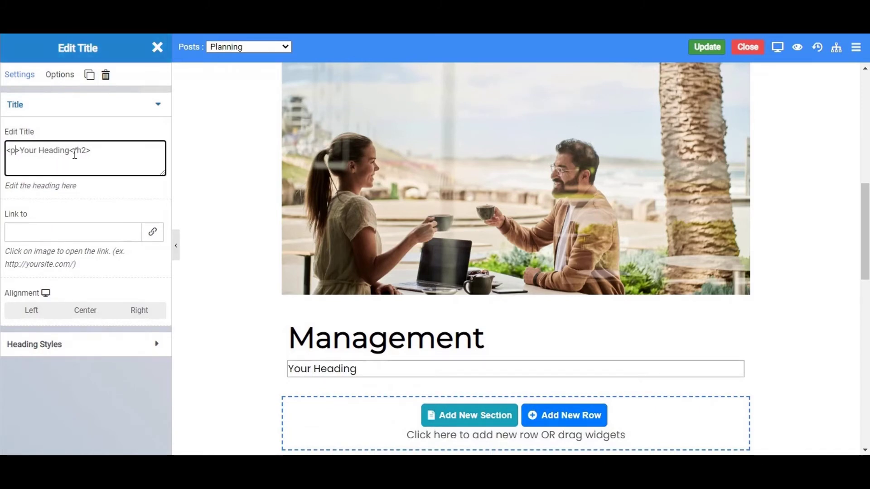
pyautogui.click(90, 150)
pyautogui.press('BackSpace')
pyautogui.press('BackSpace')
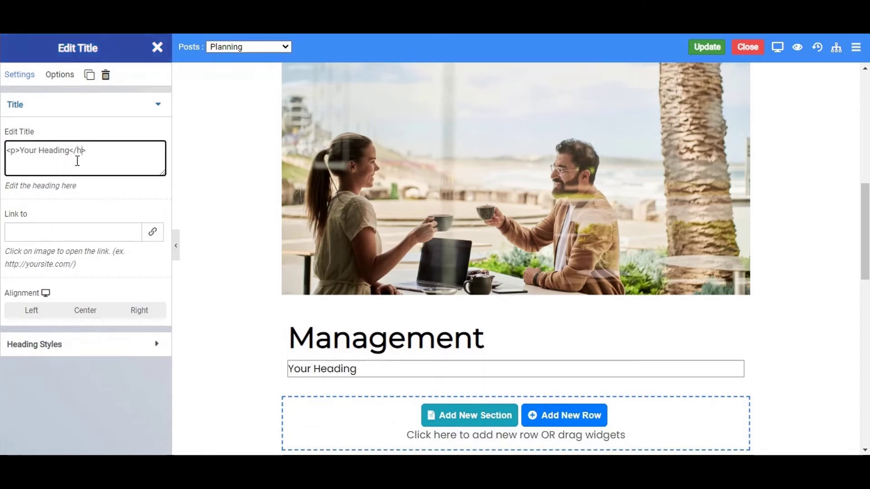
pyautogui.write('p')
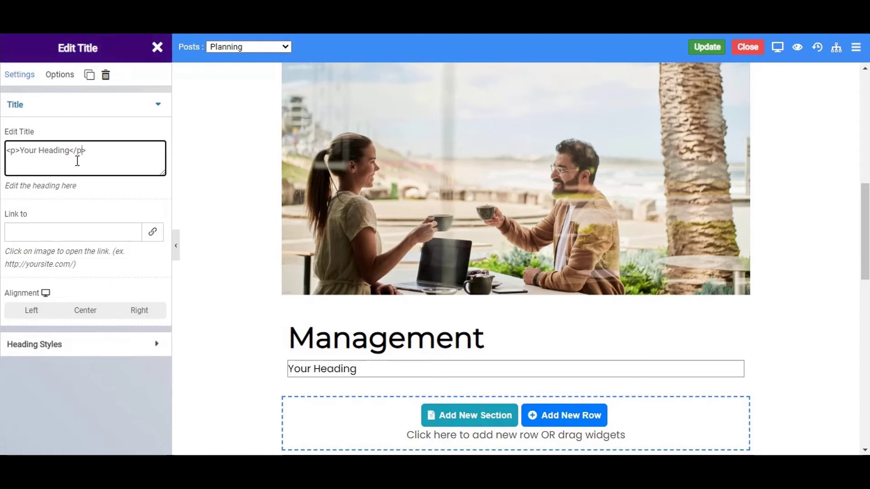
# Replace the second widget's placeholder text with the "It is a long established fact that a reader will be distracted" paragraph, and duplicate the widget
pyautogui.press('BackSpace')
pyautogui.press('BackSpace')
pyautogui.press('BackSpace')
pyautogui.press('BackSpace')
pyautogui.press('BackSpace')
pyautogui.press('BackSpace')
pyautogui.press('BackSpace')
pyautogui.press('BackSpace')
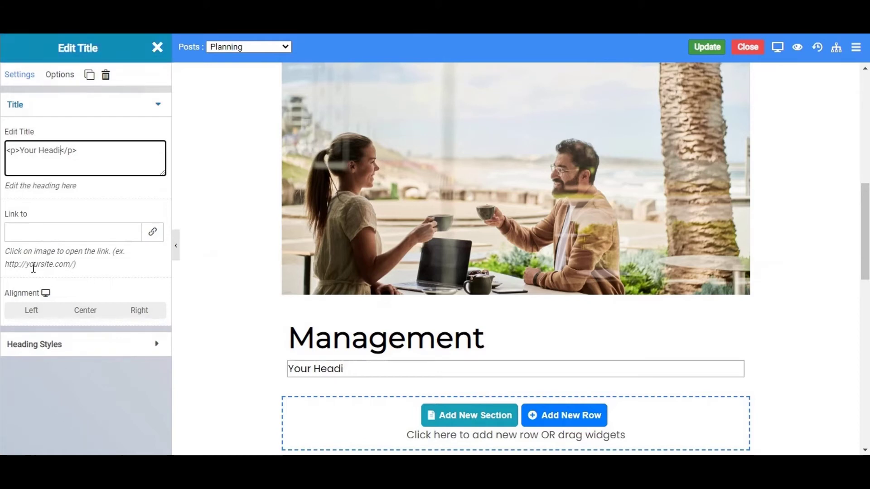
pyautogui.press('BackSpace')
pyautogui.press('BackSpace')
pyautogui.press('BackSpace')
pyautogui.press('BackSpace')
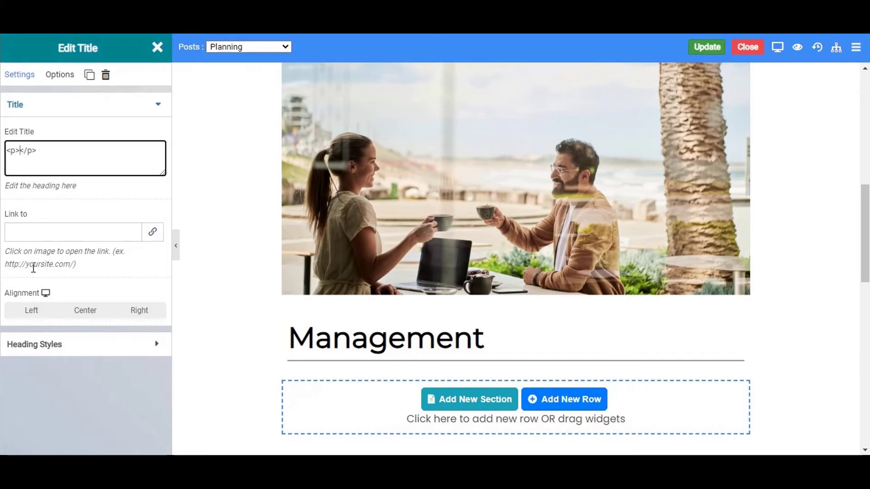
pyautogui.write("It is a long established fact that a reader will be distracted by the readable content of a page when looking at its layout. The point of using Lorem Ipsum is that it has a more-or-less normal distribution of letters, as opposed to using 'Content here, content here', making it look like readable English. Many desktop publishing packages and web page editors now use Lorem Ipsum as their default model text, and a search for 'lorem ipsum' will uncover many web sites still in their infancy. Various versions have evolved over the years, sometimes by accident, sometimes on purpose (injected humour and the like).")
pyautogui.scroll(-4, 592, 249)
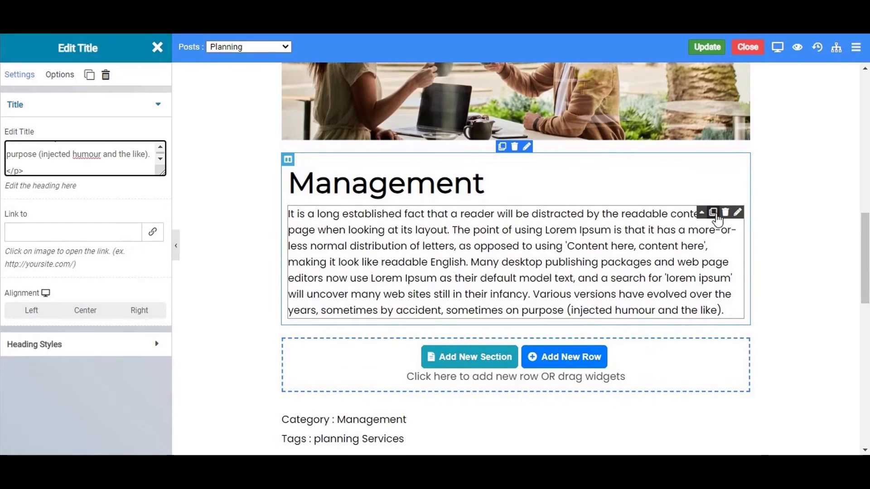
pyautogui.click(713, 212)
# Examine the rest of the post, including its category, tags, previous post link, comment form and footer
pyautogui.scroll(-5, 529, 352)
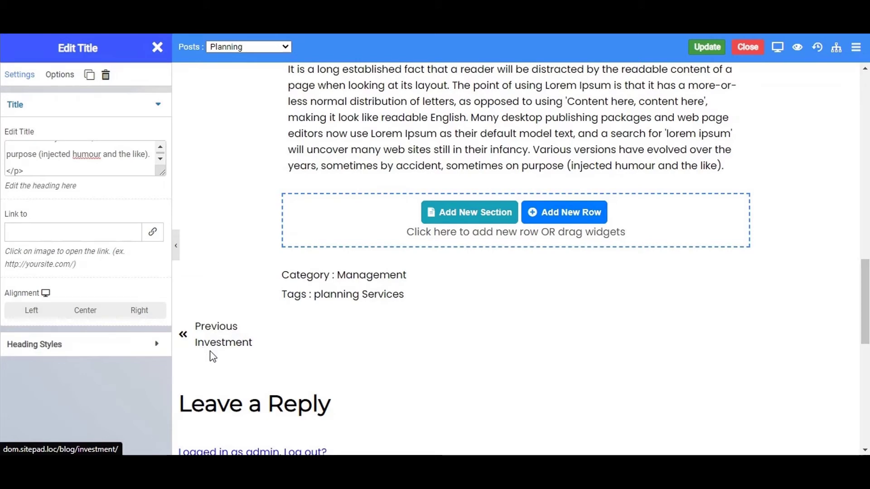
pyautogui.scroll(-3, 241, 360)
pyautogui.scroll(-1, 265, 353)
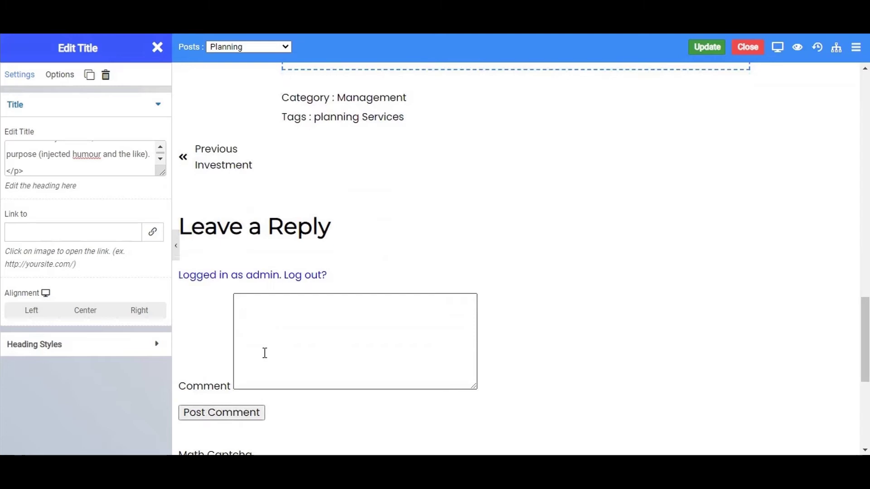
pyautogui.scroll(-5, 265, 352)
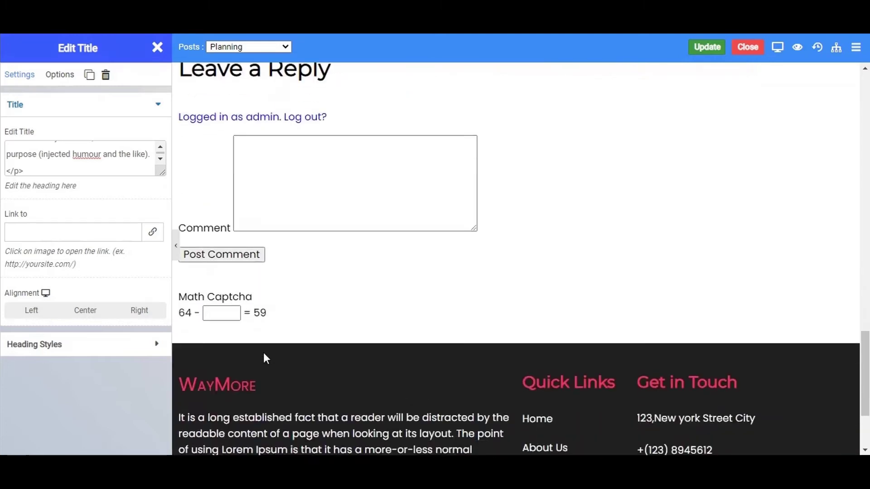
pyautogui.scroll(3, 365, 294)
pyautogui.scroll(3, 487, 312)
pyautogui.scroll(13, 489, 313)
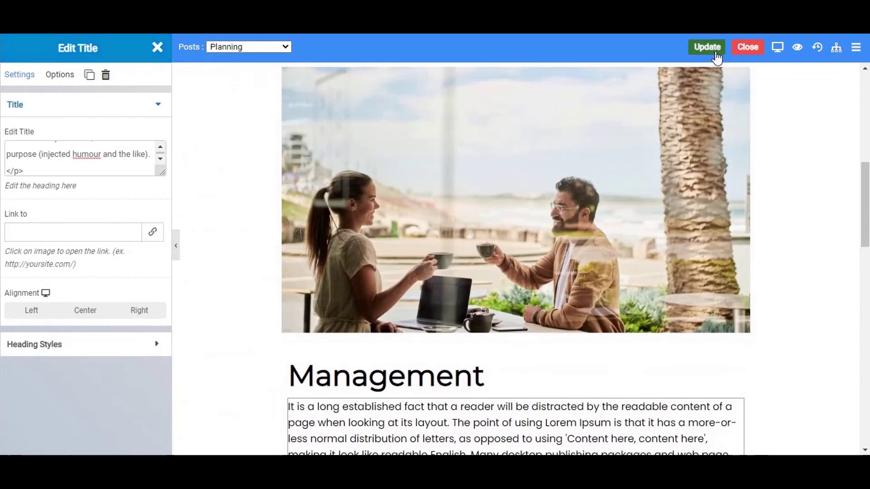
# Update the Planning post and dismiss the message
pyautogui.click(709, 50)
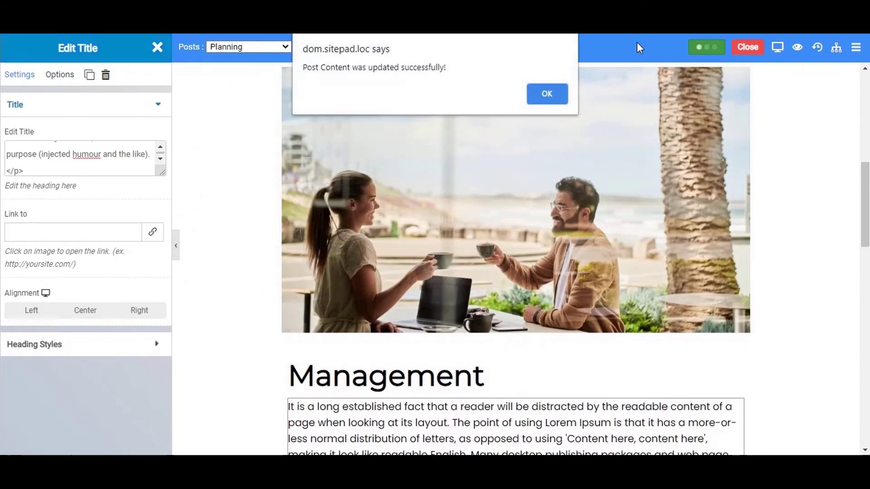
pyautogui.click(553, 93)
pyautogui.click(553, 92)
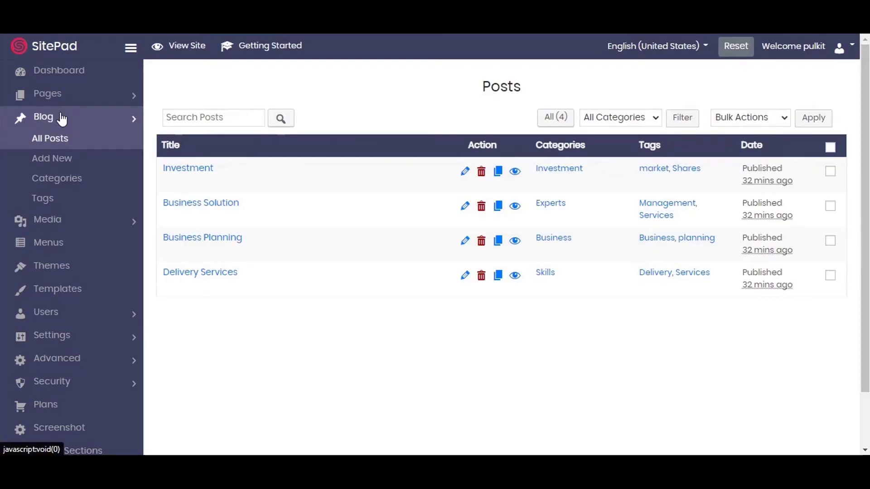
# Go to the site's templates and open the Single Template for editing in a new tab
pyautogui.click(62, 119)
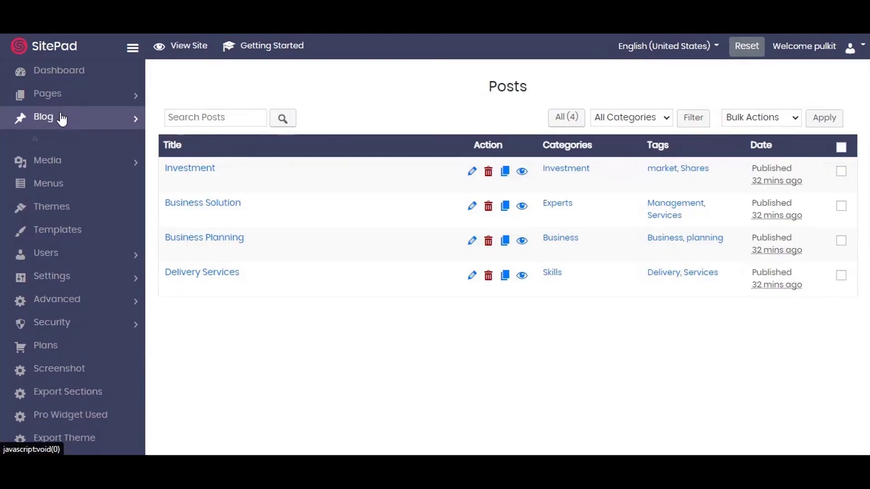
pyautogui.click(31, 224)
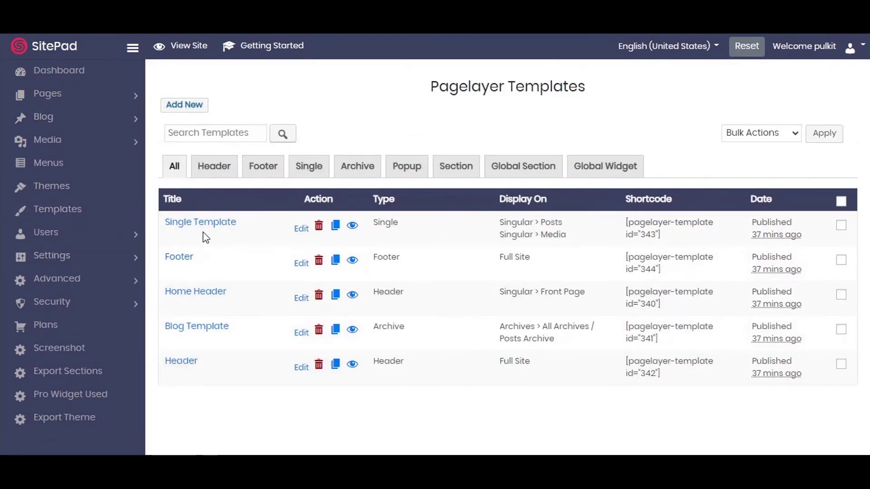
pyautogui.rightClick(209, 224)
pyautogui.click(216, 229)
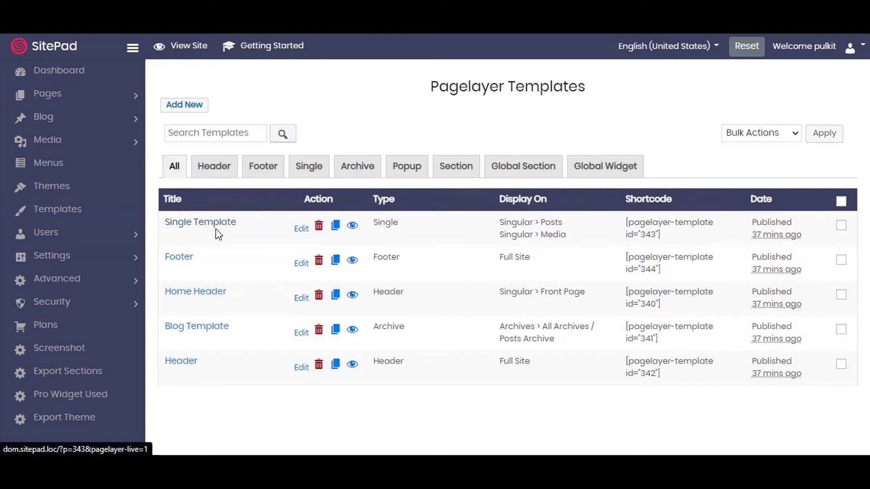
pyautogui.hotkey('ctrl', 'Tab')
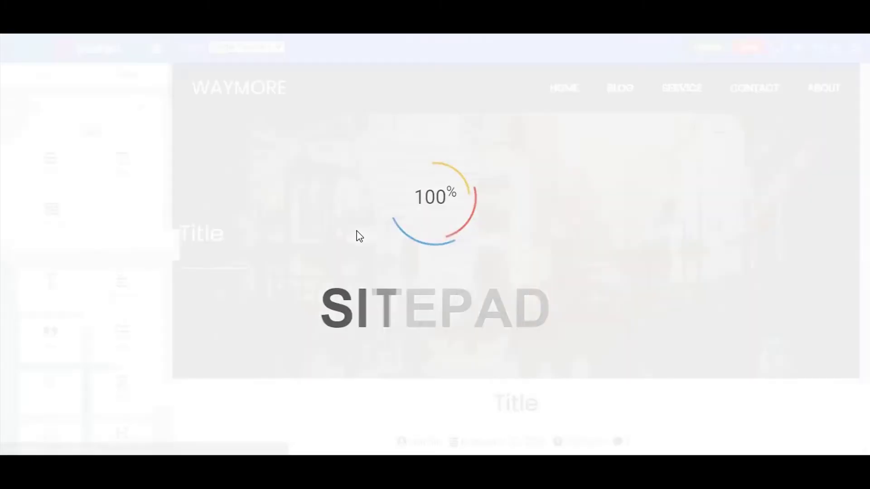
# Set the font size of the post title below the banner to 45
pyautogui.scroll(-5, 359, 246)
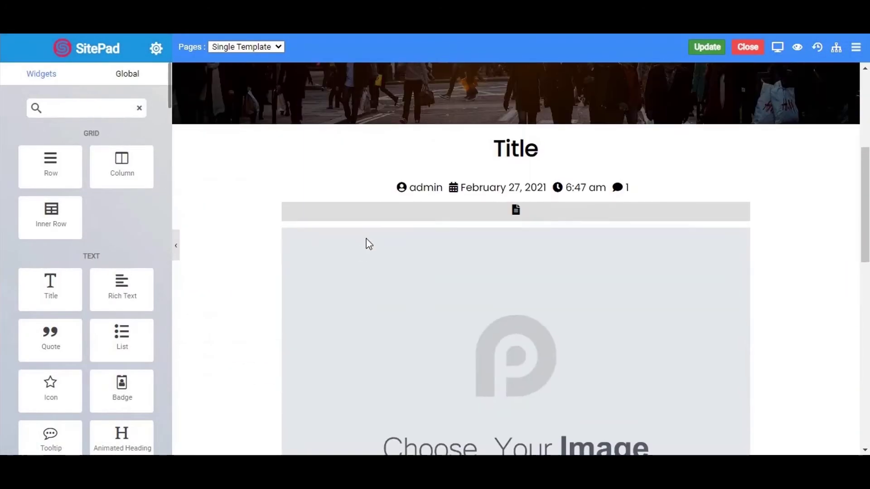
pyautogui.click(484, 150)
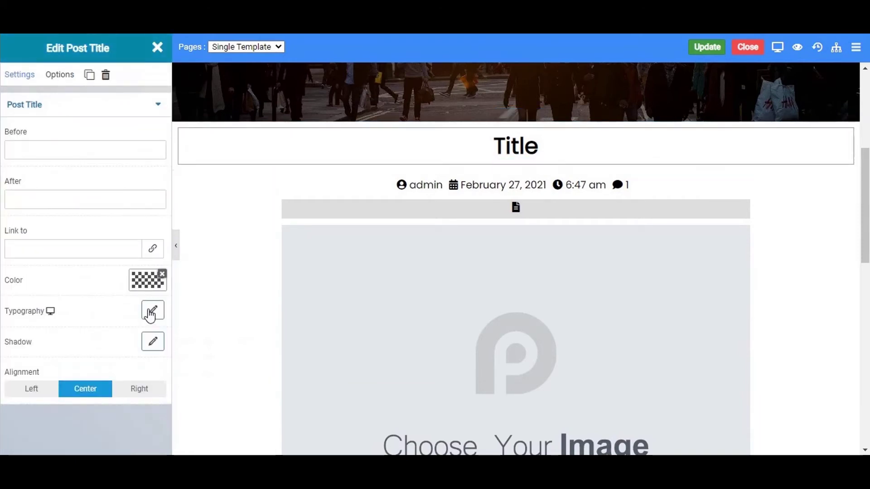
pyautogui.click(152, 312)
pyautogui.click(112, 294)
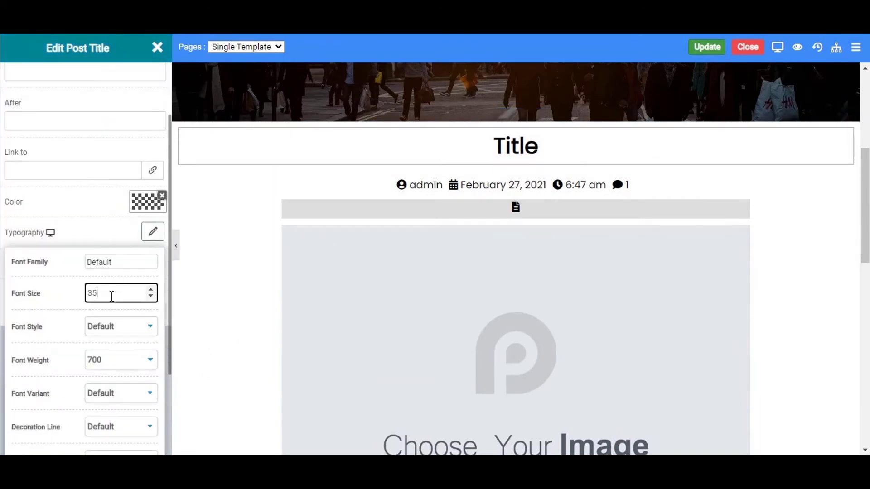
pyautogui.write('45')
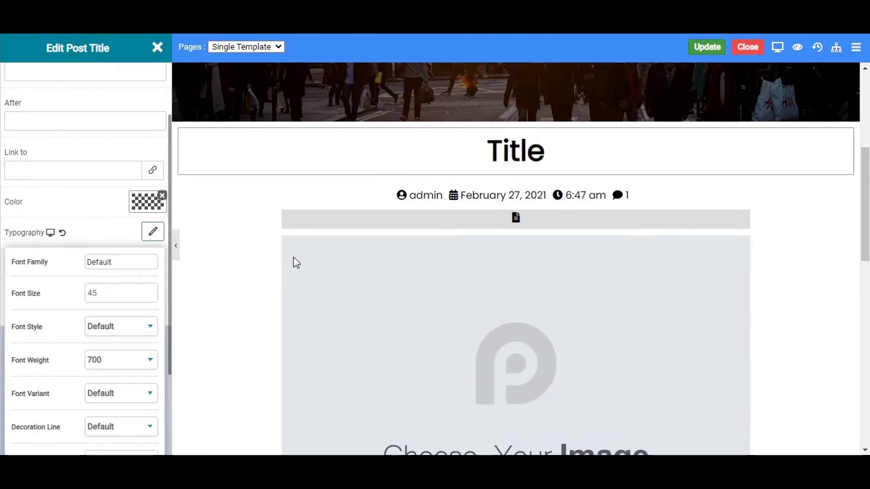
# Set the space between the post info items to 20
pyautogui.click(402, 196)
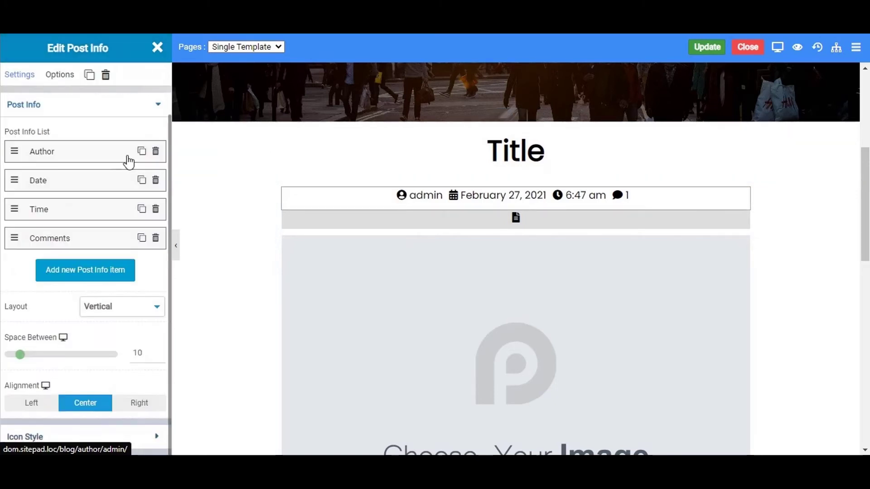
pyautogui.scroll(-1, 91, 207)
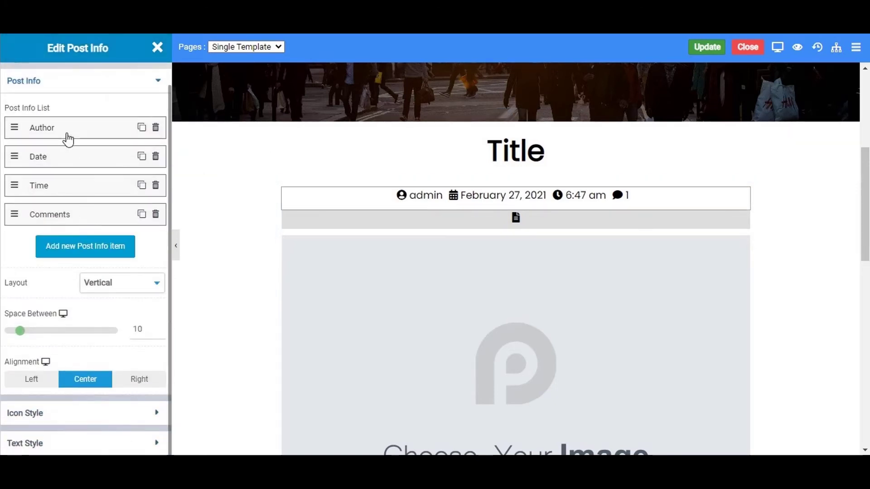
pyautogui.click(145, 331)
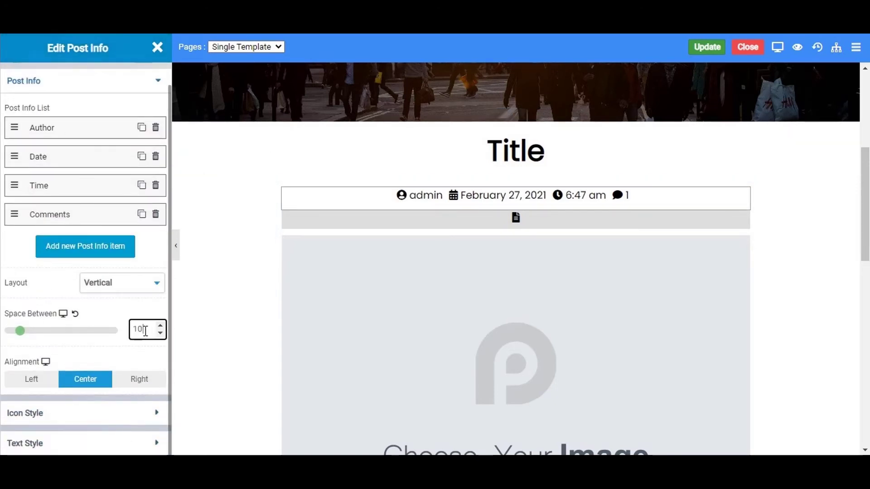
pyautogui.write('1')
pyautogui.write('0')
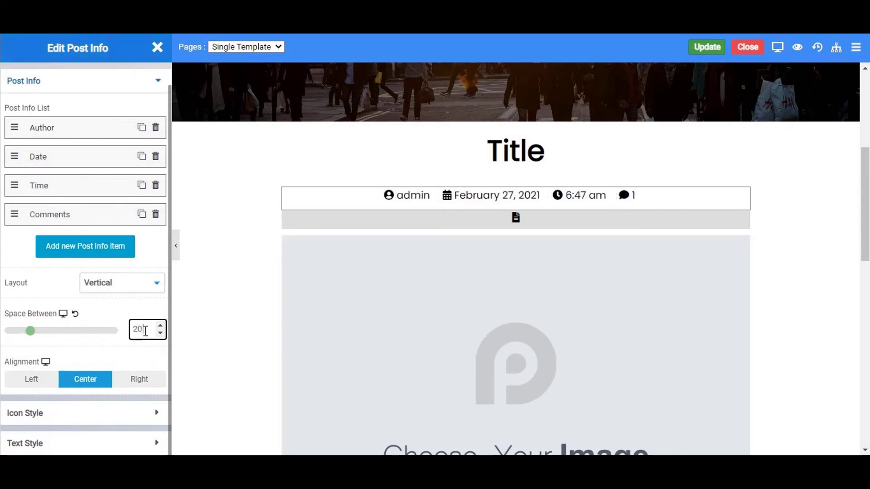
# Try right and left alignment for the post info line, and return it to center
pyautogui.click(136, 380)
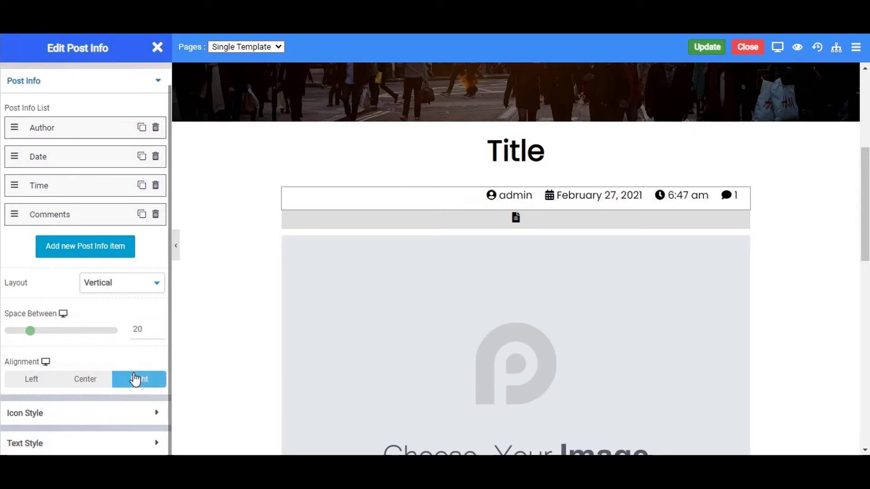
pyautogui.click(78, 382)
pyautogui.click(37, 389)
pyautogui.click(74, 389)
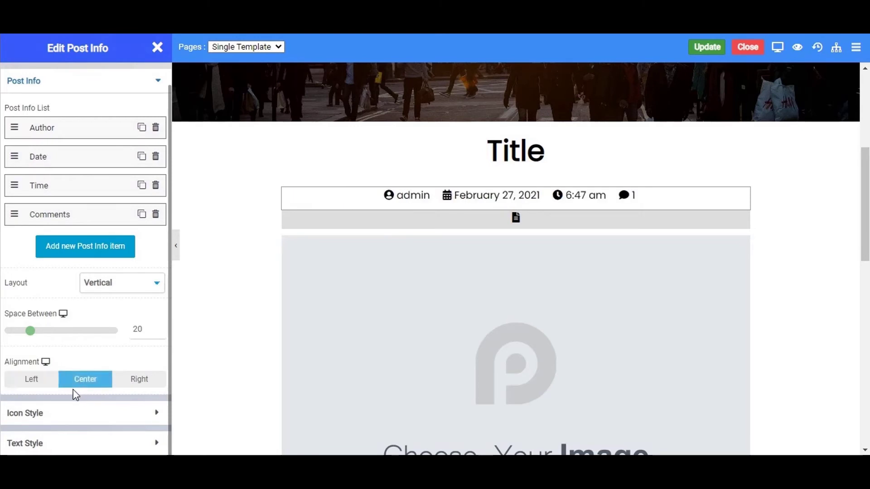
# Set the text color of the post info line below the title to dark red #5f0505
pyautogui.click(54, 448)
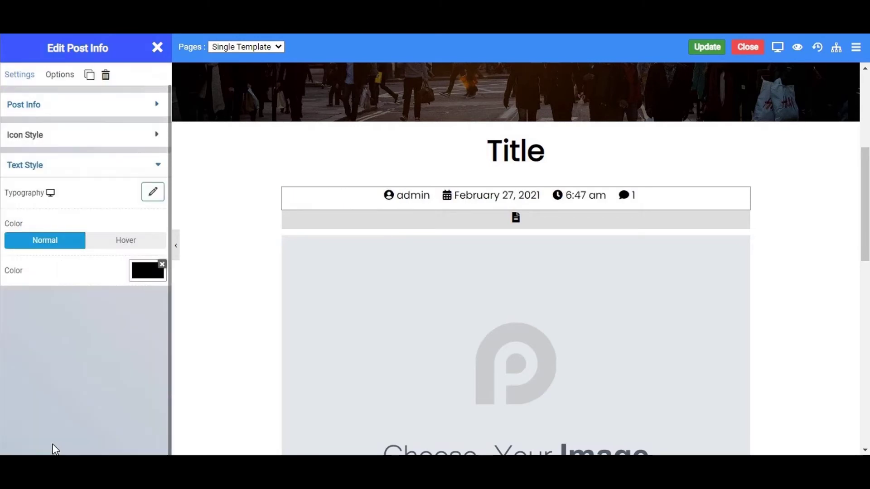
pyautogui.click(147, 271)
pyautogui.click(96, 320)
pyautogui.moveTo(93, 362); pyautogui.dragTo(127, 398)
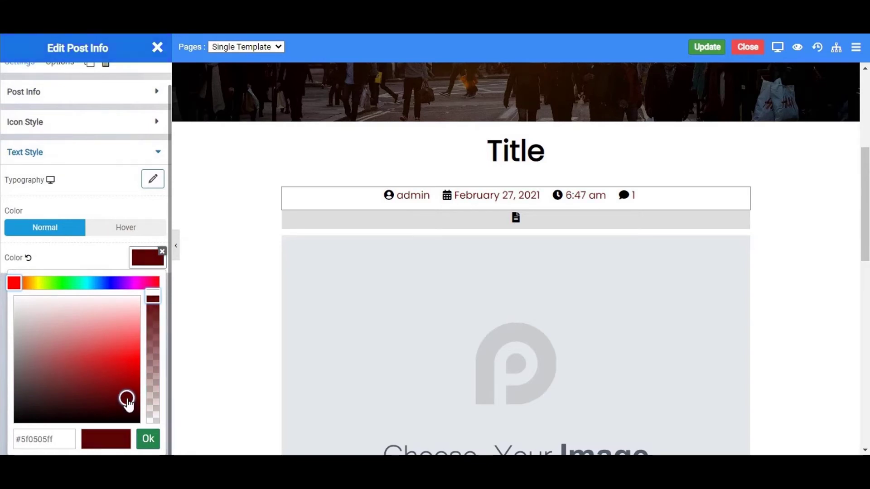
pyautogui.click(146, 438)
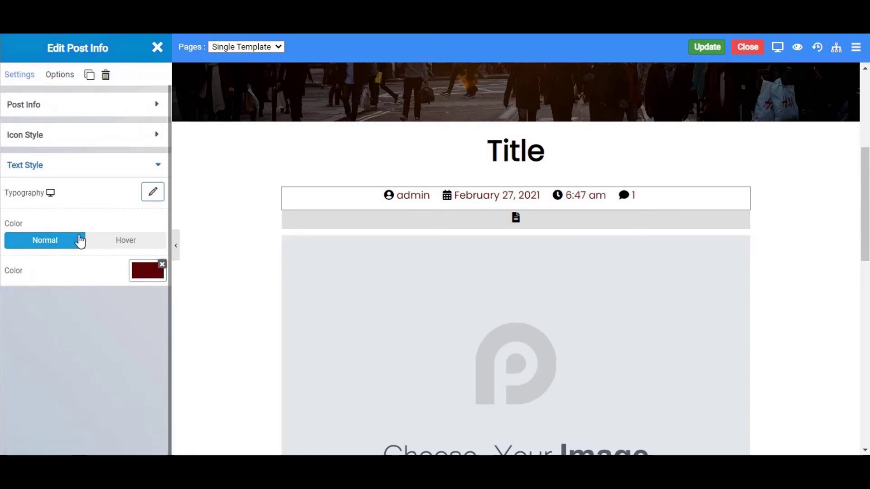
# Set the icon color of the post info line below the title to dark red
pyautogui.click(55, 170)
pyautogui.click(80, 145)
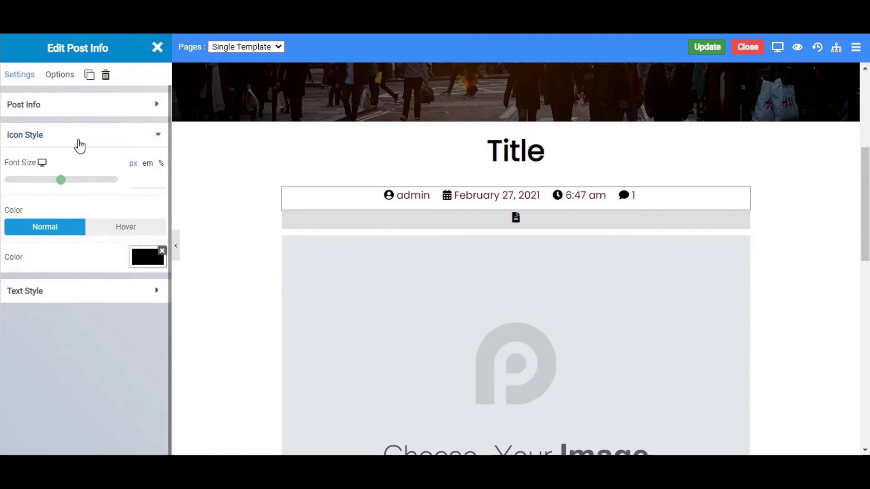
pyautogui.click(146, 266)
pyautogui.moveTo(80, 370)
pyautogui.mouseDown()
pyautogui.moveTo(107, 392)
pyautogui.moveTo(122, 388)
pyautogui.mouseUp()
pyautogui.click(141, 442)
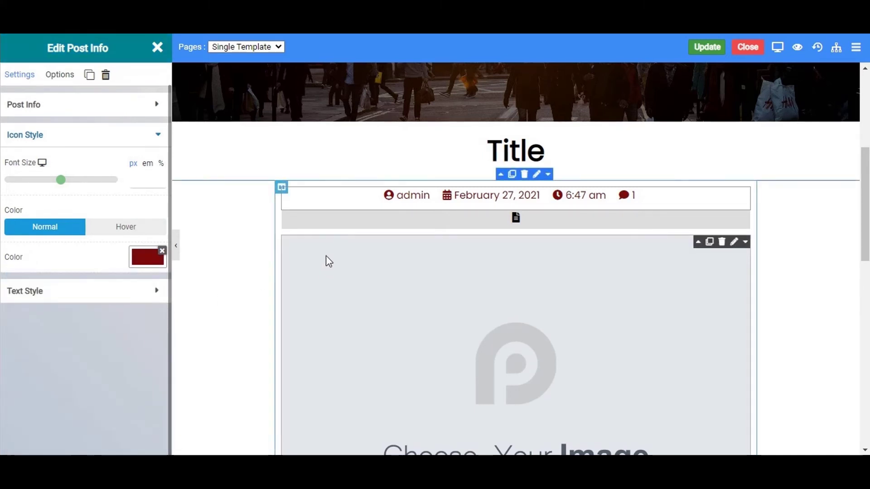
# Set the top margin of the post excerpt above the featured image to 10 px
pyautogui.click(285, 218)
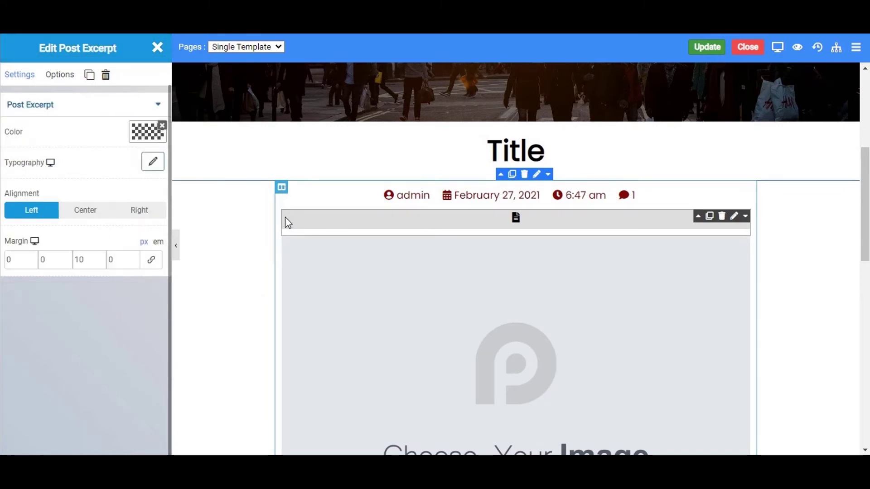
pyautogui.click(152, 160)
pyautogui.click(153, 161)
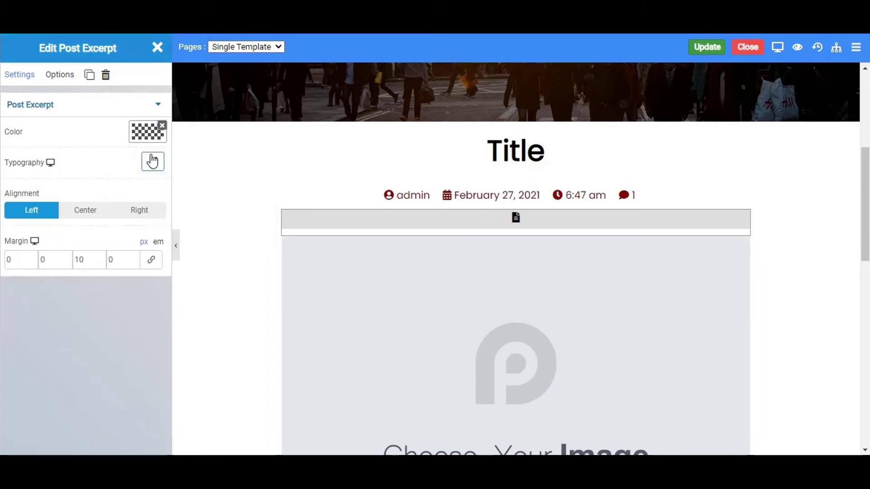
pyautogui.click(33, 264)
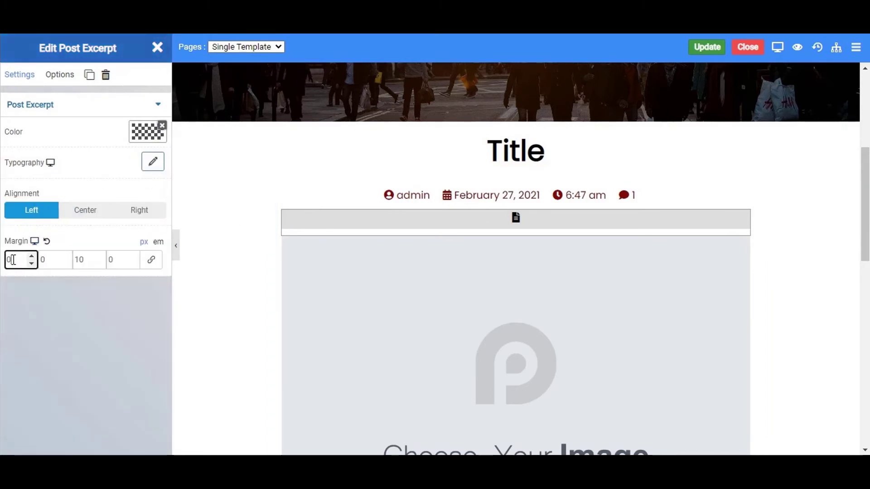
pyautogui.write('10')
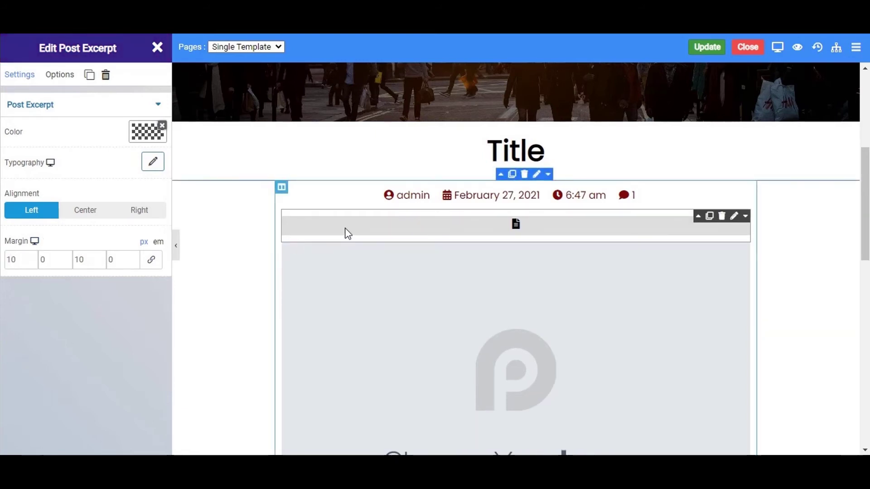
# Examine the featured image widget's settings, including size, alignment, filters, shadow, caption, link and border
pyautogui.click(362, 294)
pyautogui.moveTo(363, 319); pyautogui.dragTo(390, 419)
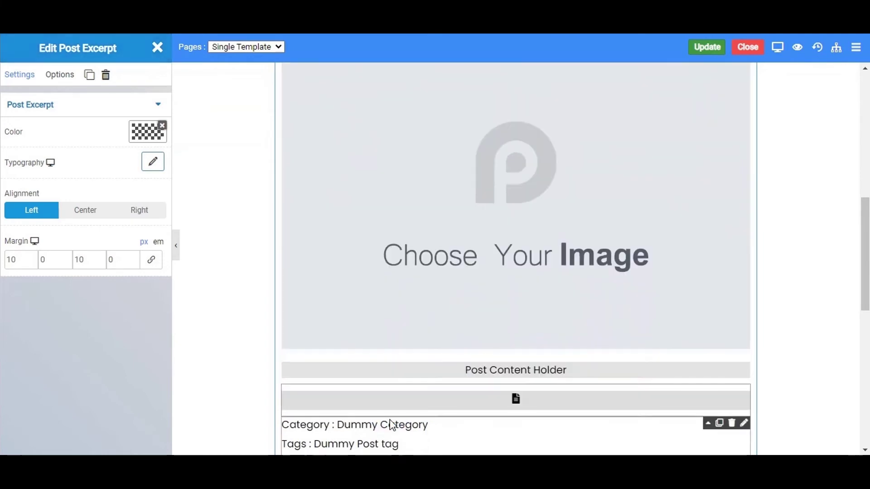
pyautogui.scroll(4, 389, 358)
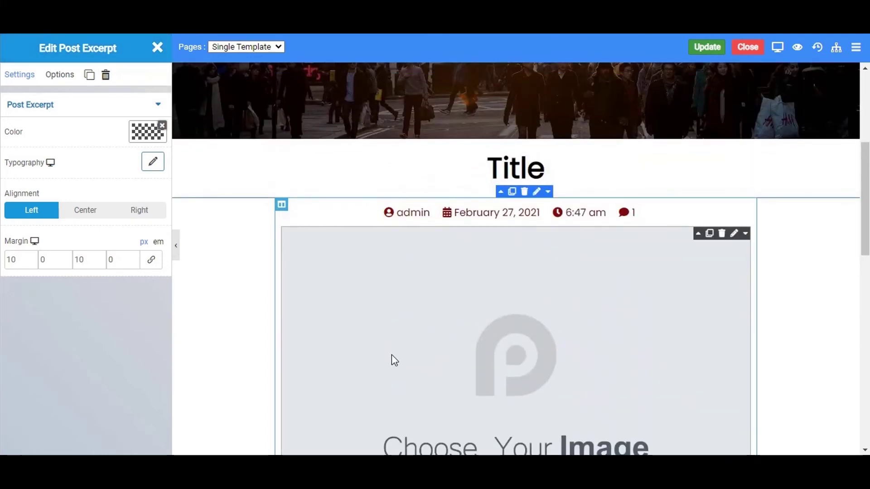
pyautogui.click(393, 354)
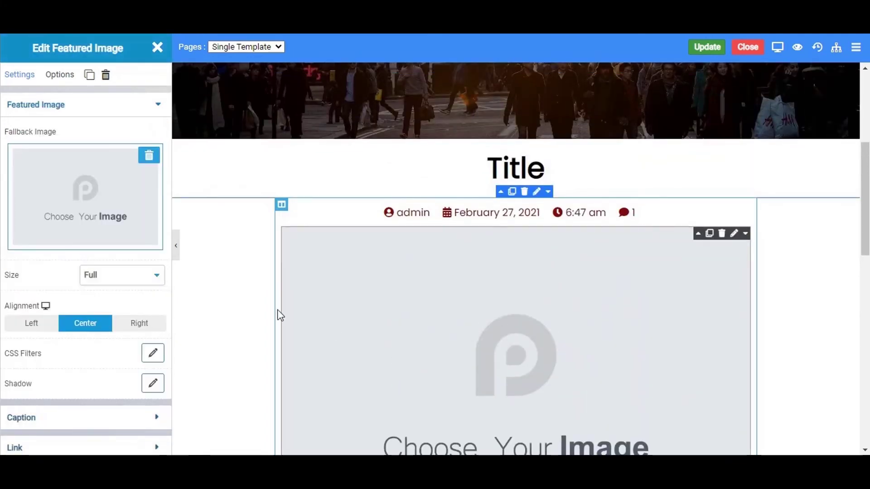
pyautogui.scroll(-1, 95, 243)
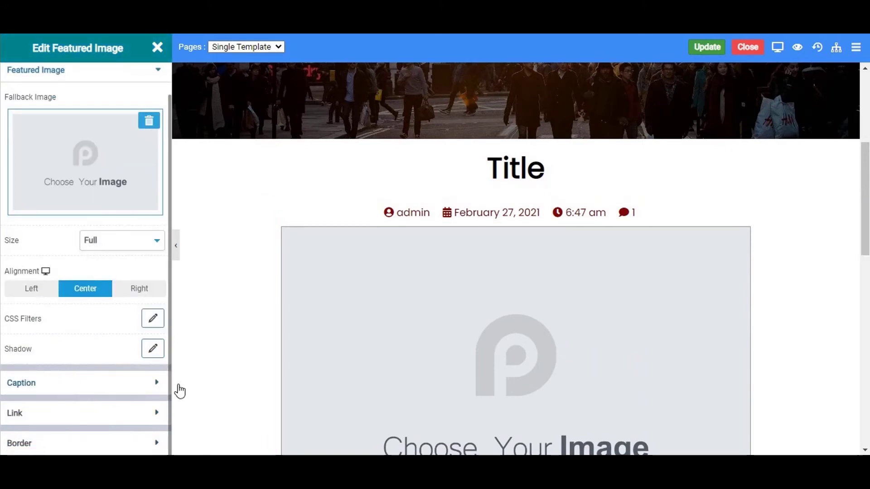
# Left-align the post content holder and set the bottom margin of the excerpt below it to 20 px
pyautogui.scroll(-4, 457, 360)
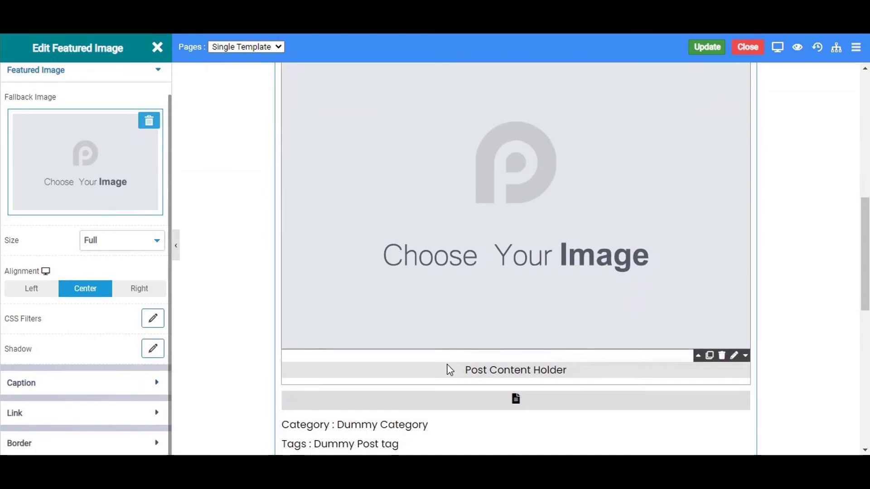
pyautogui.click(450, 370)
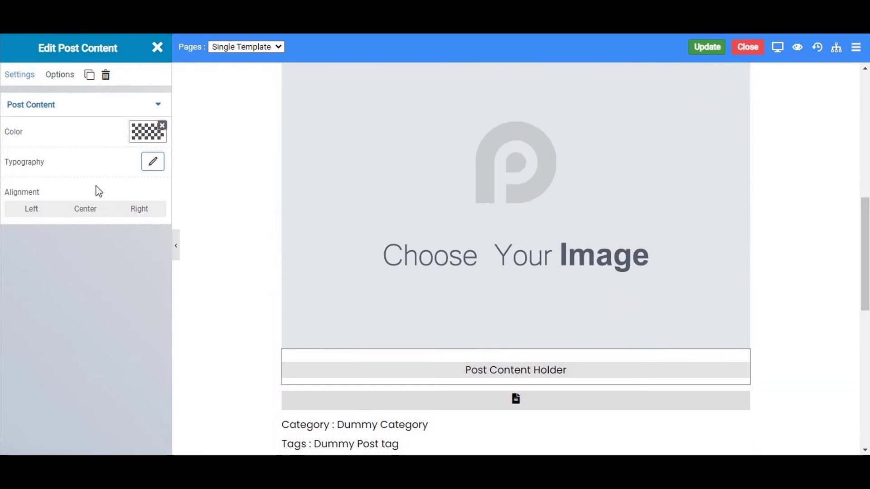
pyautogui.click(134, 212)
pyautogui.click(41, 211)
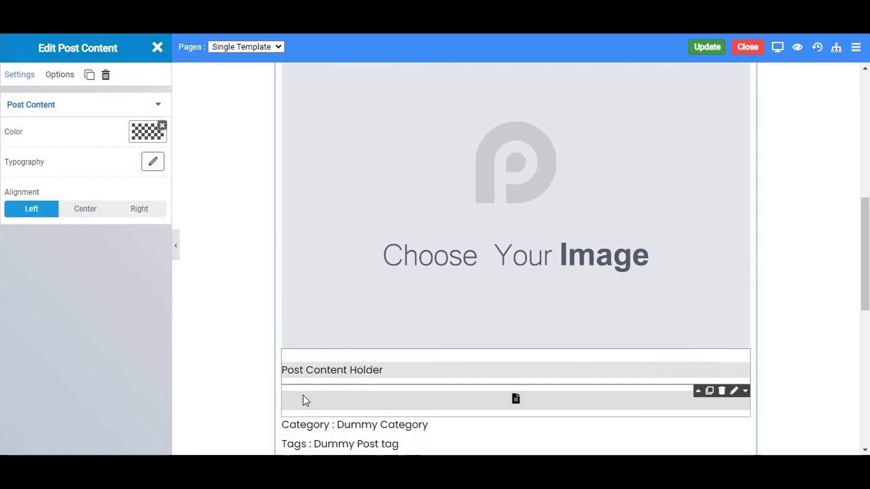
pyautogui.click(443, 425)
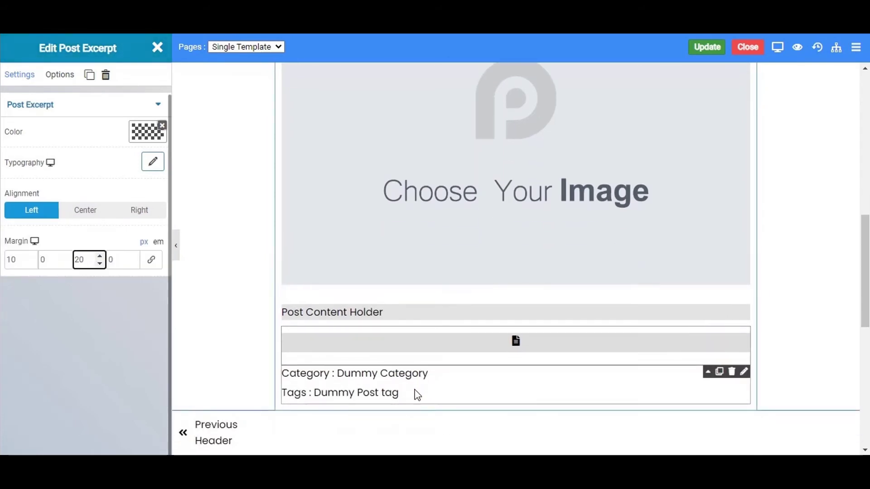
# Set the icon color of the category and tags post info to near-black #041013
pyautogui.click(417, 395)
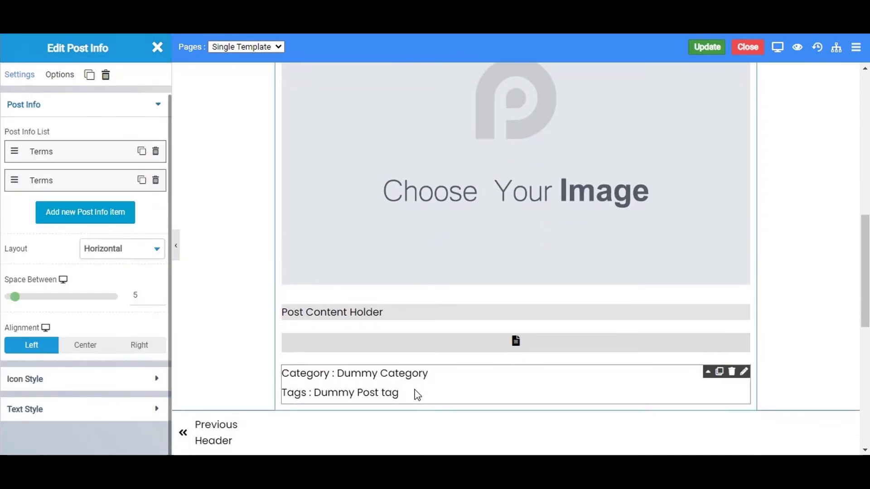
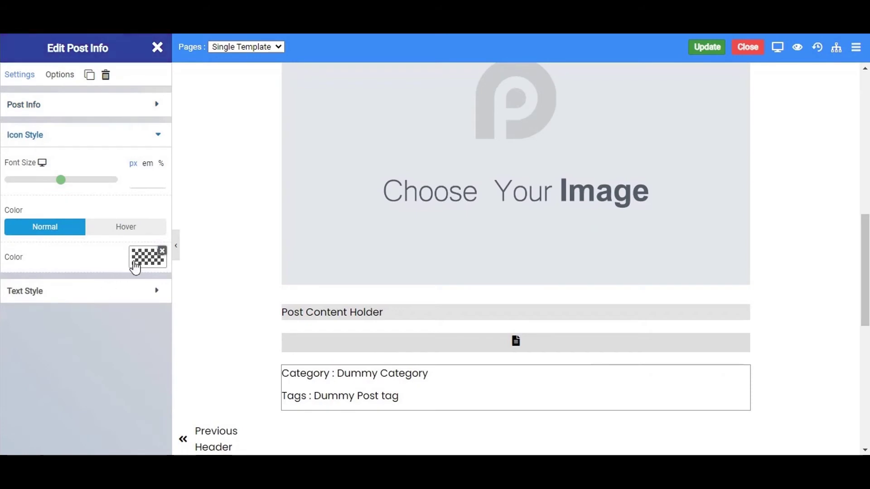
pyautogui.click(136, 265)
pyautogui.click(46, 314)
pyautogui.click(74, 358)
pyautogui.click(99, 414)
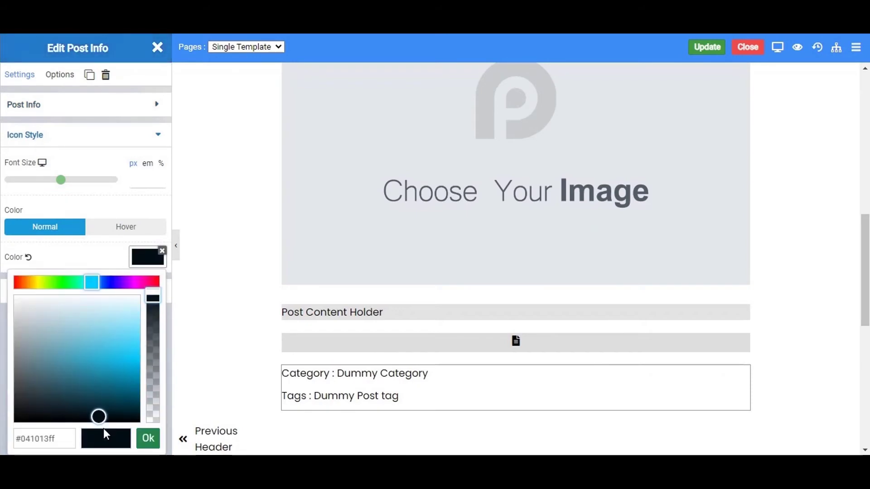
pyautogui.click(147, 438)
# Set the text color of the category and tags post info to dark red #470404
pyautogui.click(70, 292)
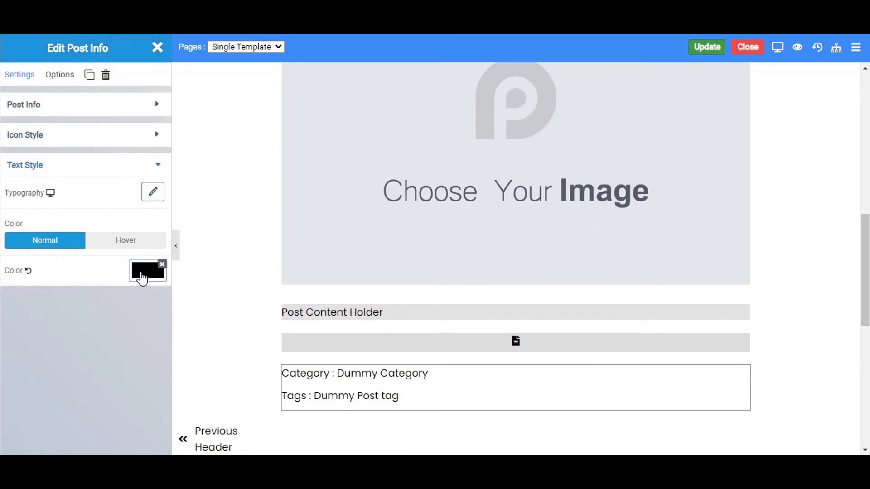
pyautogui.click(140, 271)
pyautogui.click(121, 314)
pyautogui.click(117, 363)
pyautogui.moveTo(118, 368); pyautogui.dragTo(128, 409)
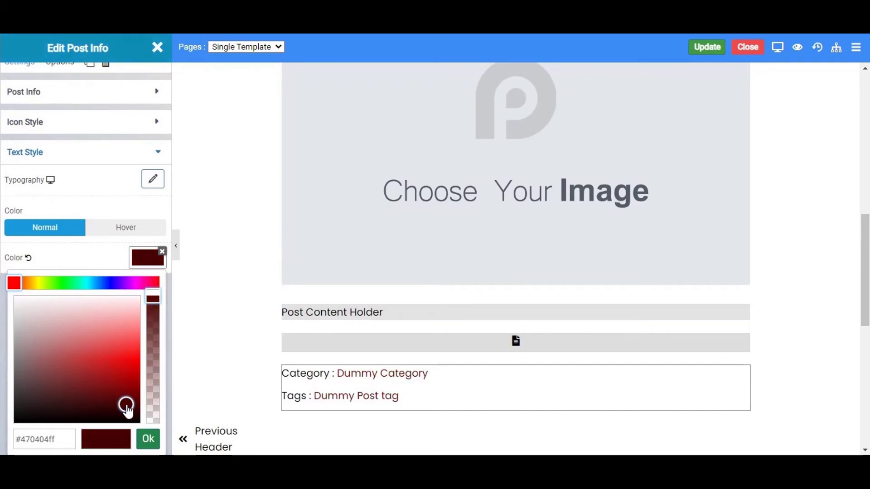
pyautogui.click(147, 439)
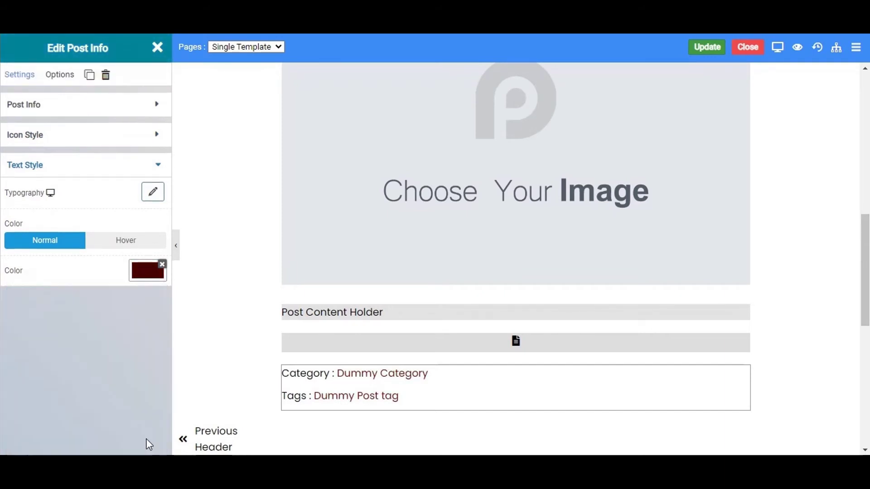
# Set the label color of the post navigation to dark blue #012028
pyautogui.scroll(-3, 277, 412)
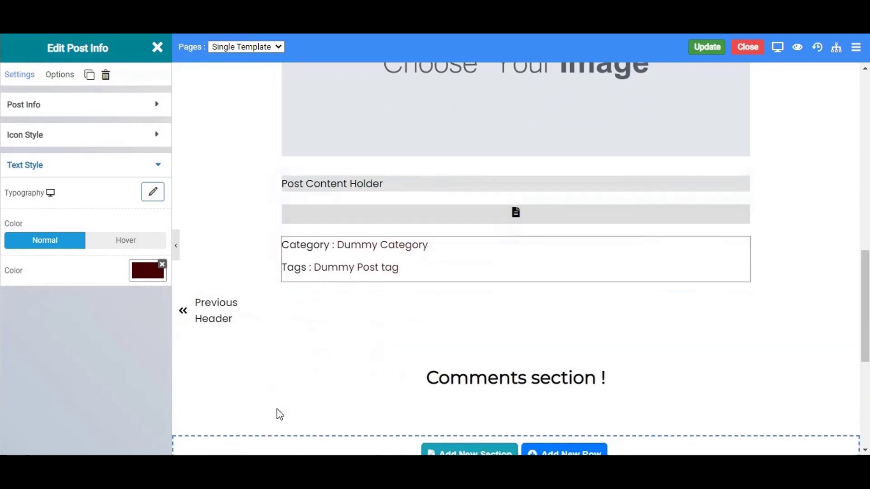
pyautogui.click(287, 313)
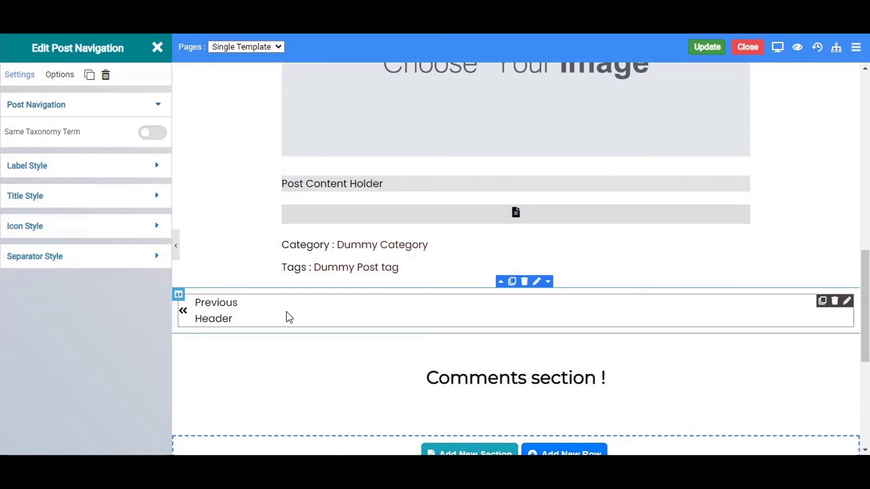
pyautogui.click(102, 166)
pyautogui.click(148, 338)
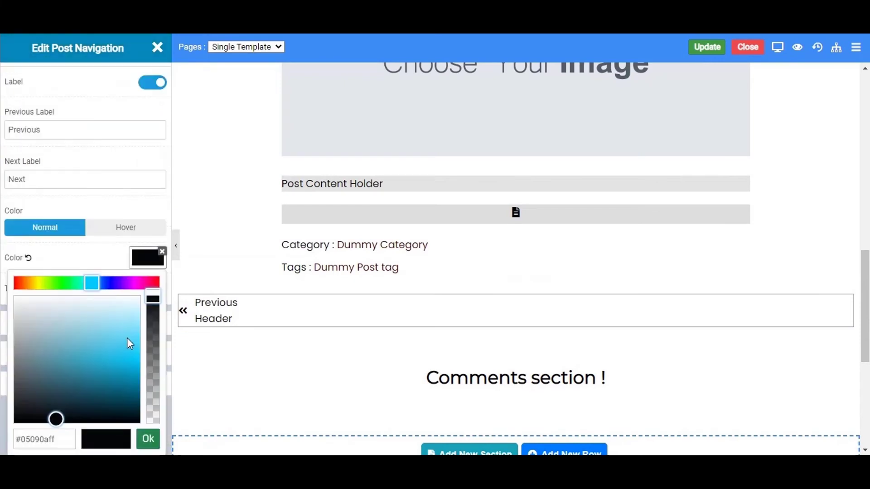
pyautogui.click(115, 365)
pyautogui.click(121, 403)
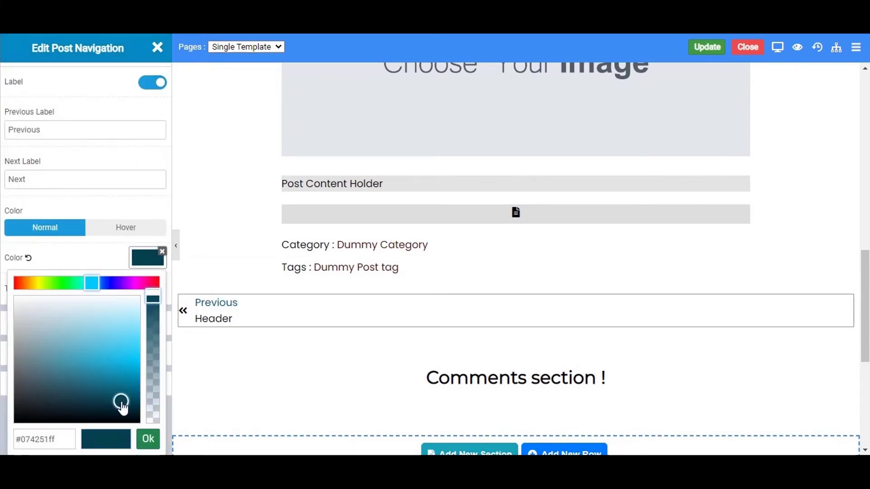
pyautogui.click(125, 416)
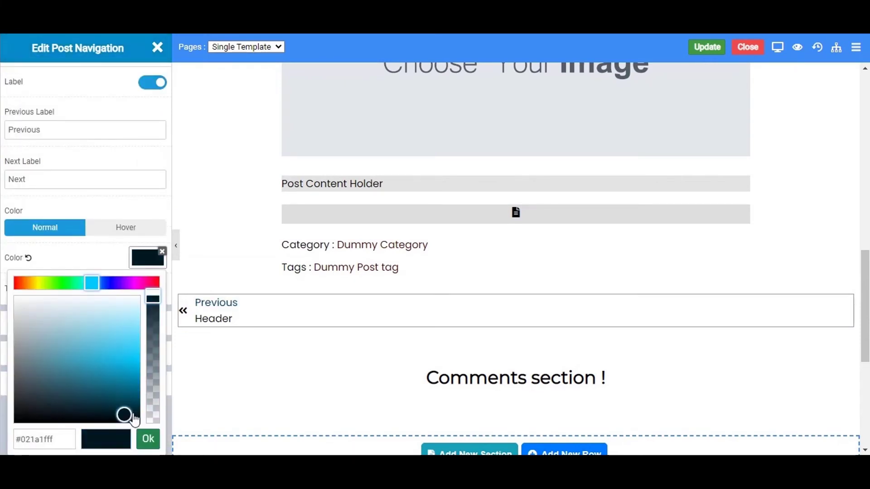
pyautogui.click(132, 414)
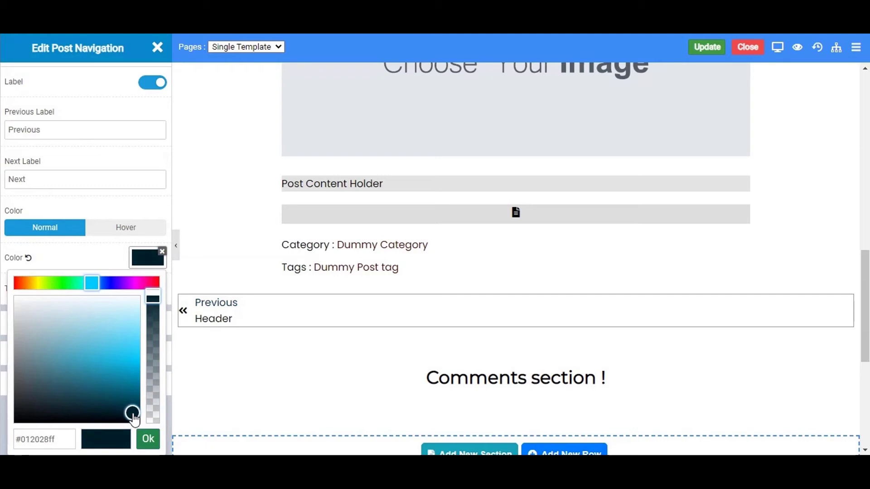
pyautogui.click(147, 439)
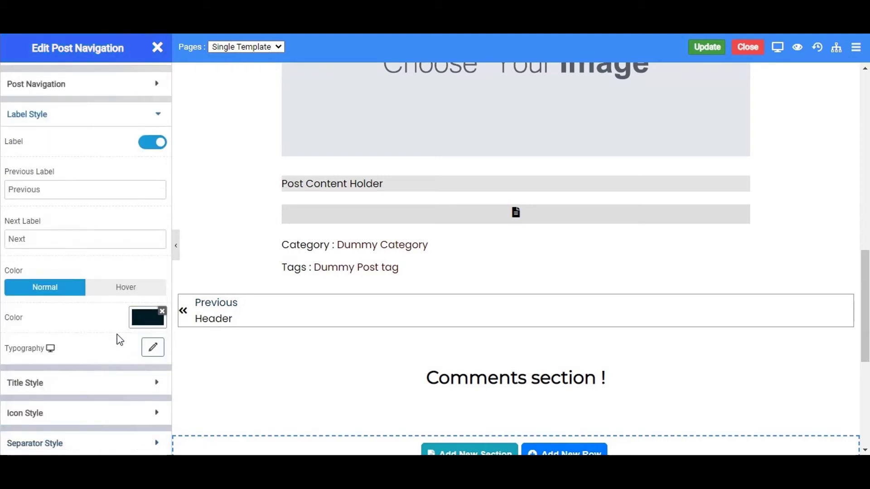
# Set the title color of the post navigation to dark teal #022e2e
pyautogui.click(72, 381)
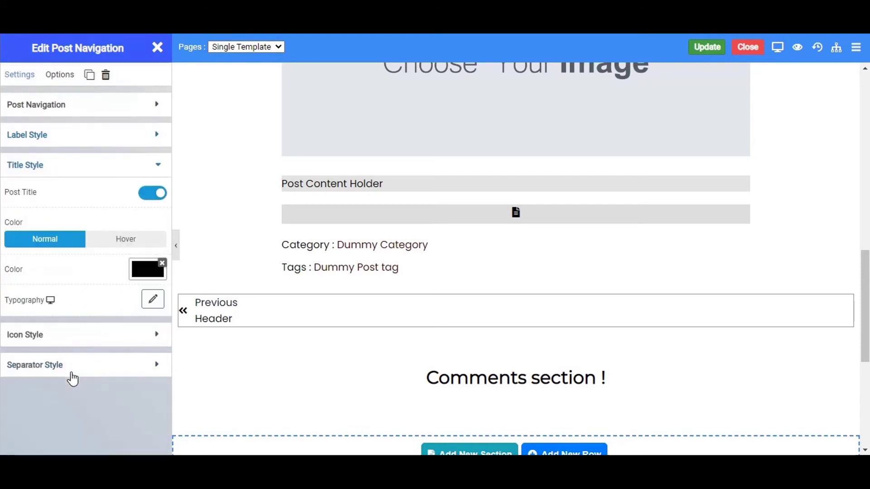
pyautogui.click(140, 274)
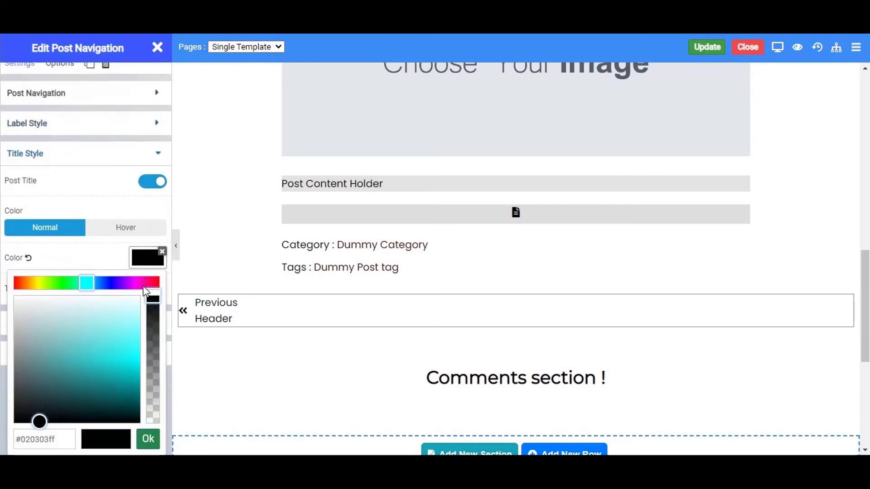
pyautogui.click(106, 362)
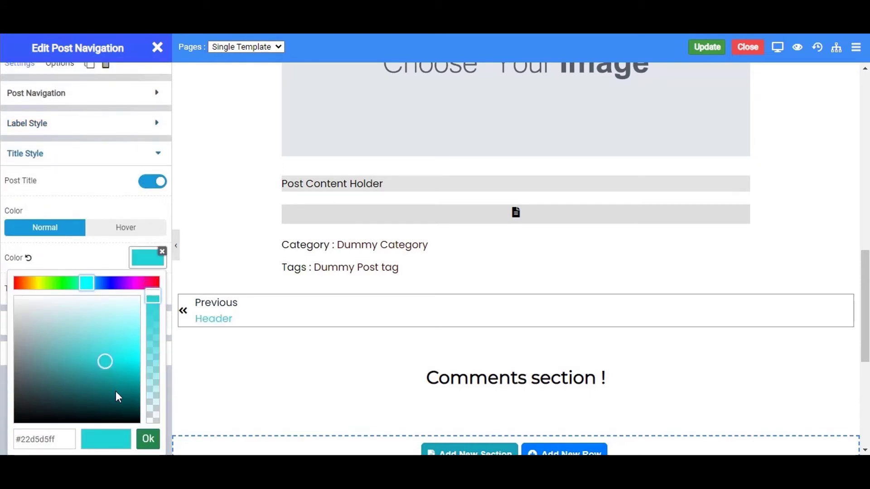
pyautogui.click(121, 406)
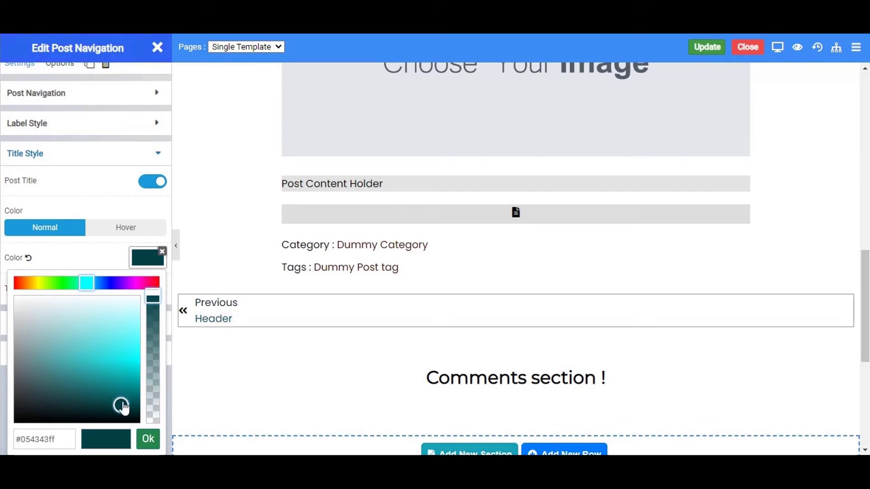
pyautogui.moveTo(133, 426)
pyautogui.mouseDown()
pyautogui.moveTo(127, 413)
pyautogui.moveTo(135, 426)
pyautogui.mouseUp()
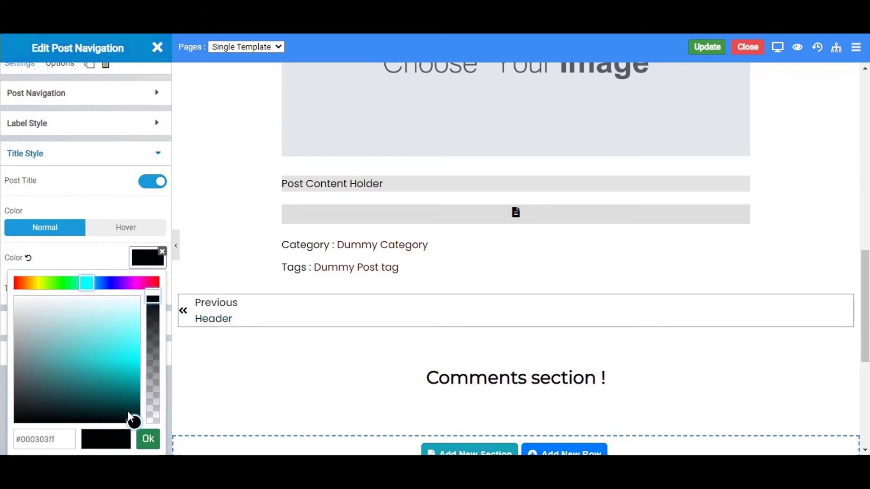
pyautogui.click(128, 412)
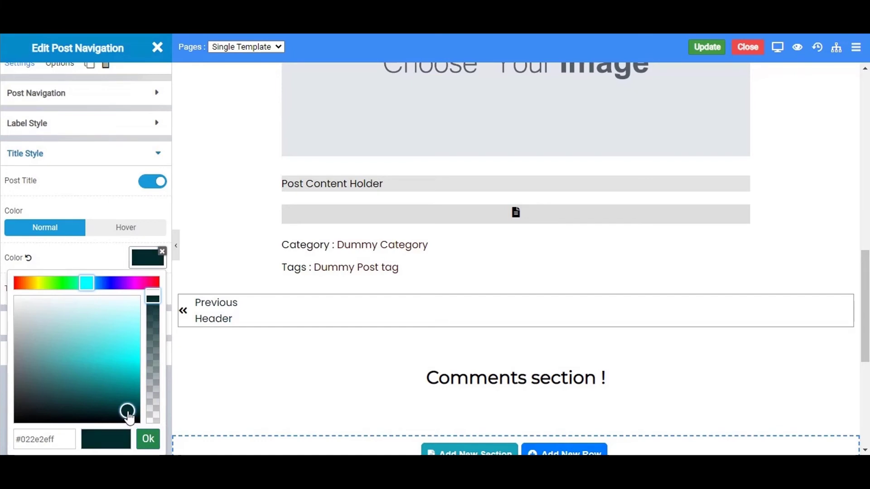
pyautogui.click(149, 439)
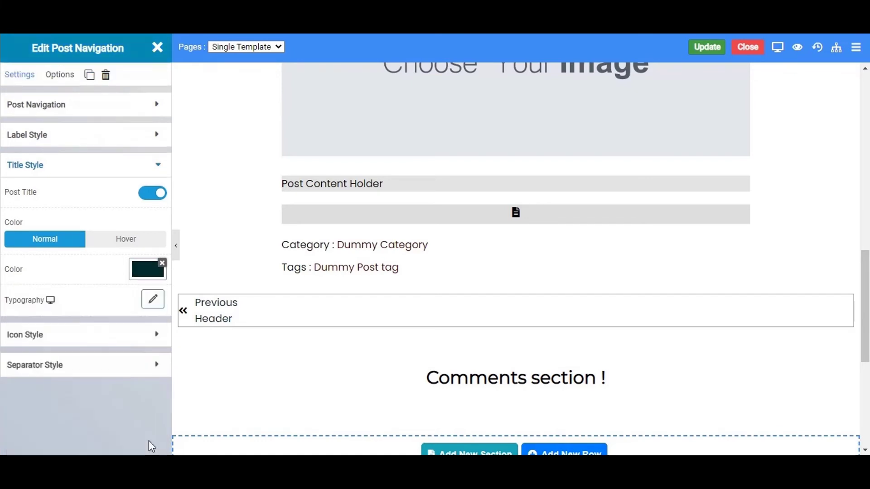
# Change the post navigation's arrow style to Arrow Circle
pyautogui.click(100, 345)
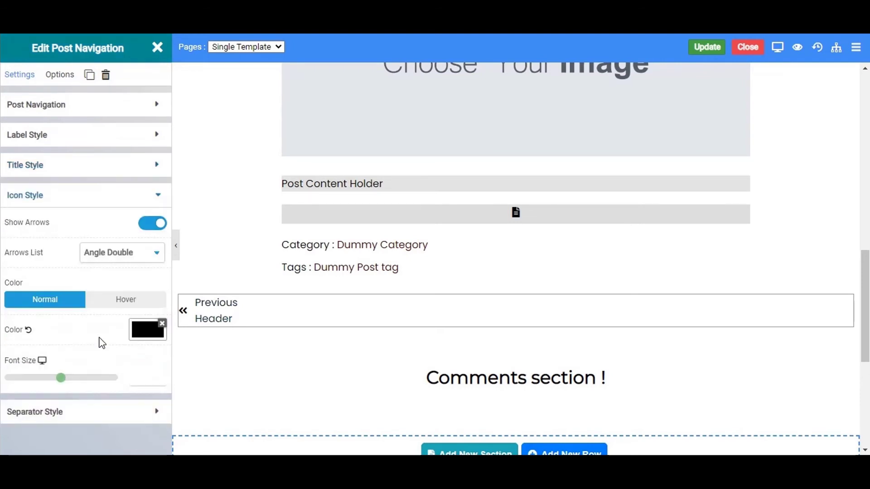
pyautogui.click(116, 256)
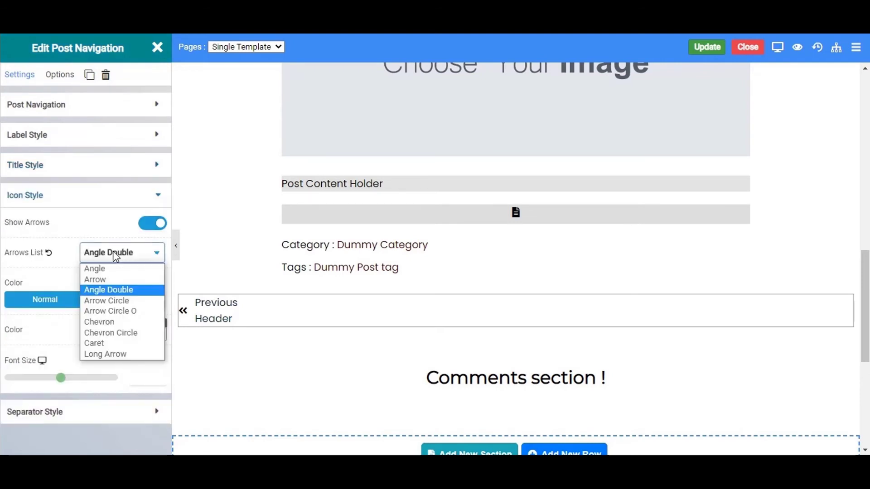
pyautogui.click(126, 301)
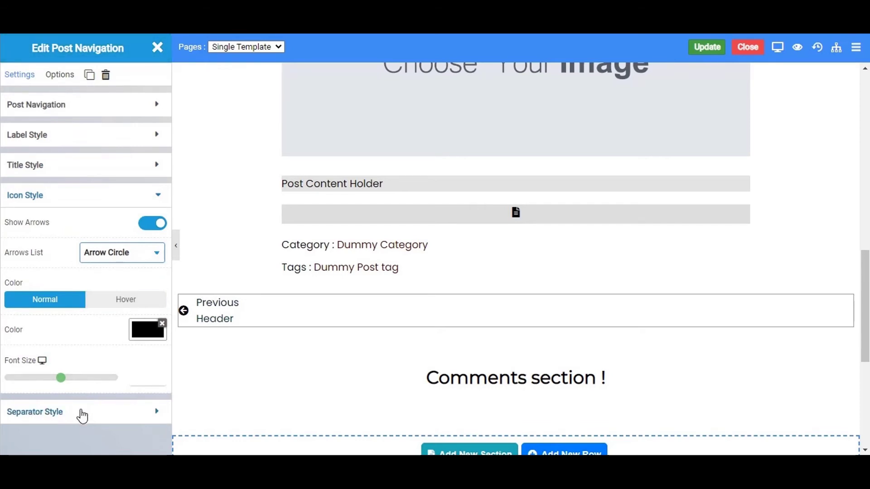
# Try the Custom post type with Home Header for the post comments, and return the post type to Current
pyautogui.click(401, 370)
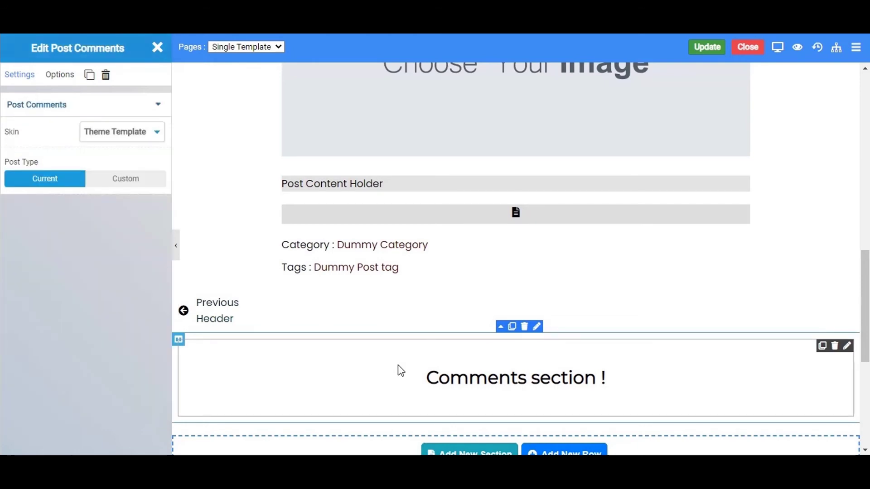
pyautogui.click(125, 181)
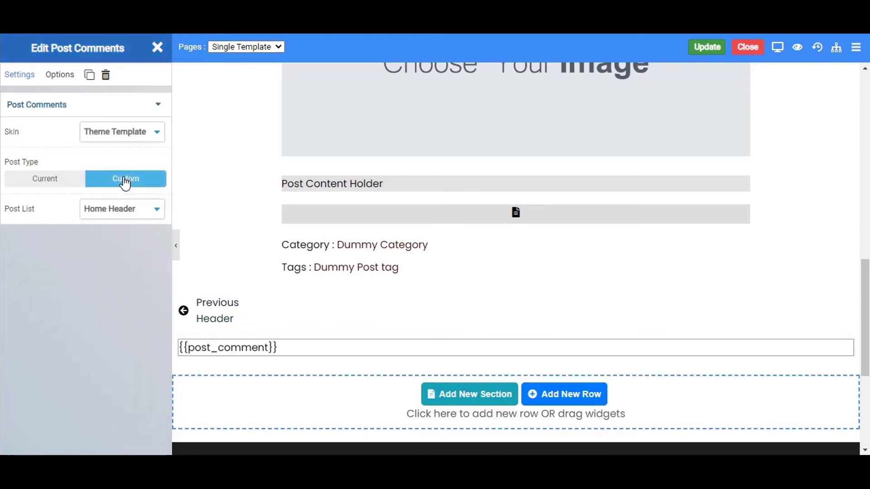
pyautogui.click(122, 212)
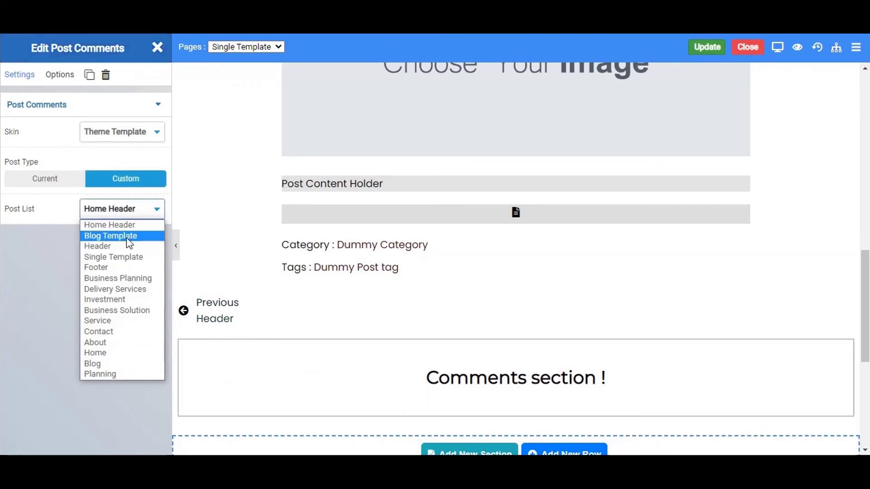
pyautogui.click(123, 224)
pyautogui.click(49, 184)
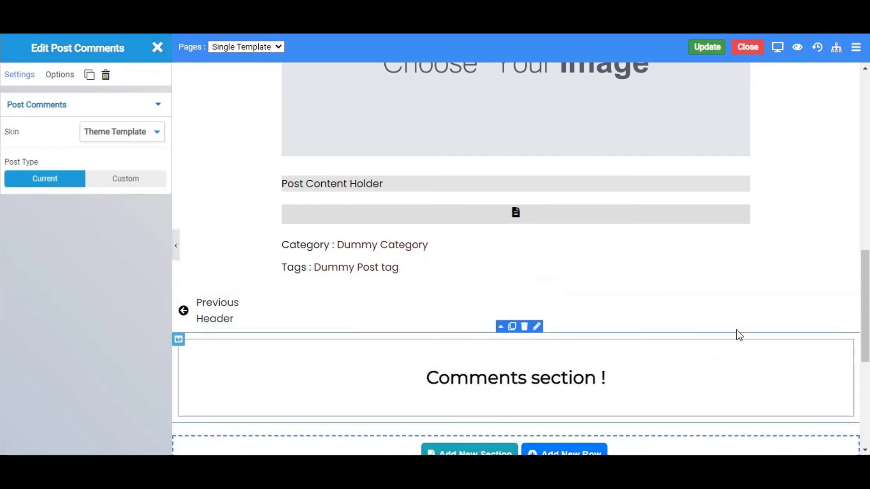
# Save the changes to the Single Template and open the Blog Template for editing in a new browser tab
pyautogui.click(708, 50)
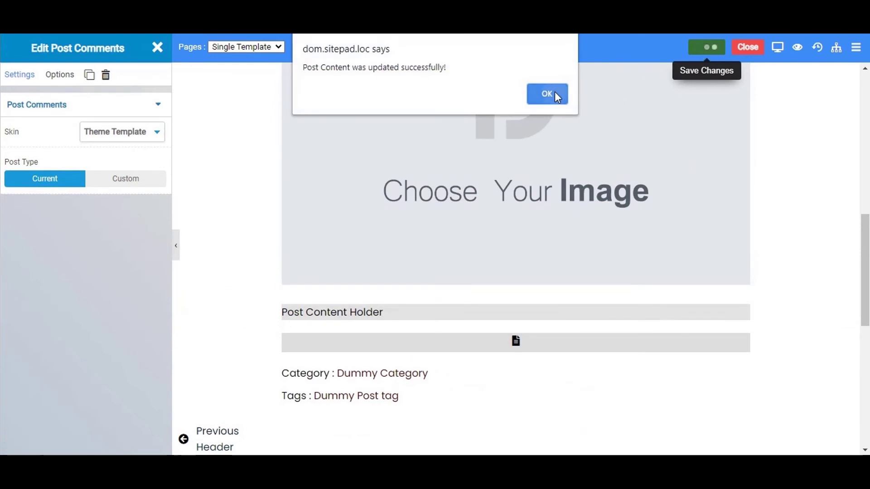
pyautogui.click(558, 97)
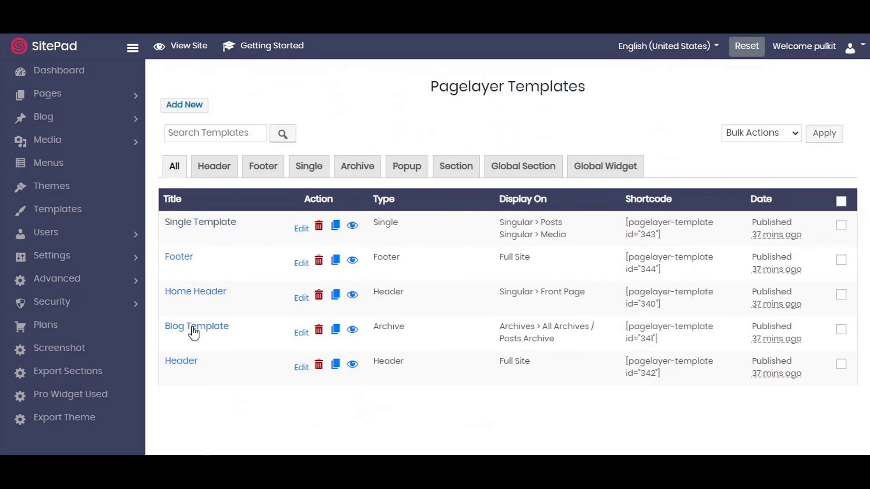
pyautogui.rightClick(193, 333)
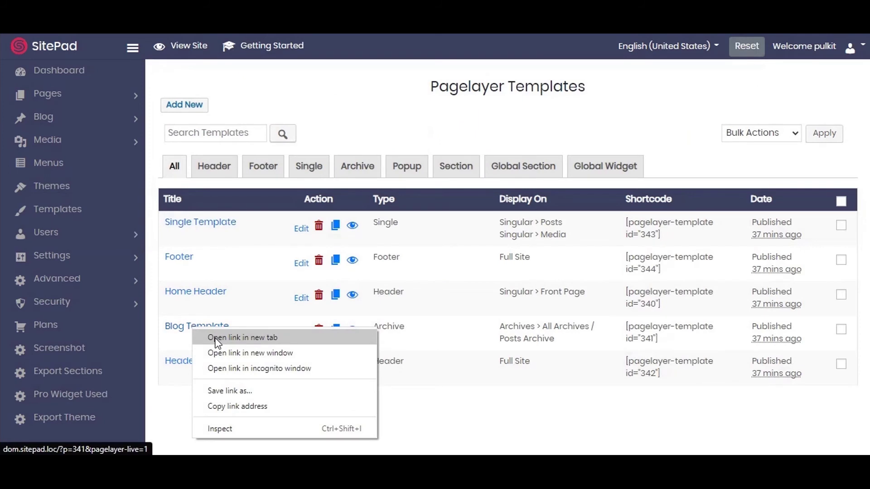
pyautogui.click(218, 339)
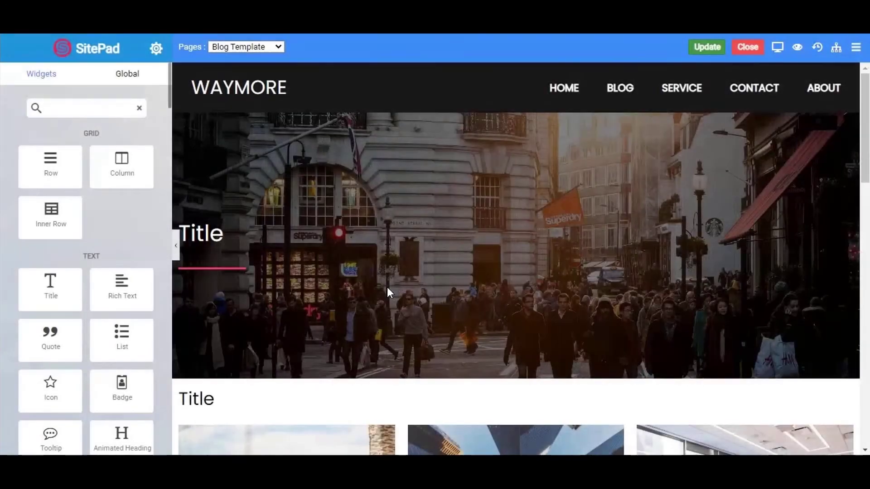
# Try center and right alignment on the archive title above the post grid, and return it to left alignment
pyautogui.scroll(-8, 387, 286)
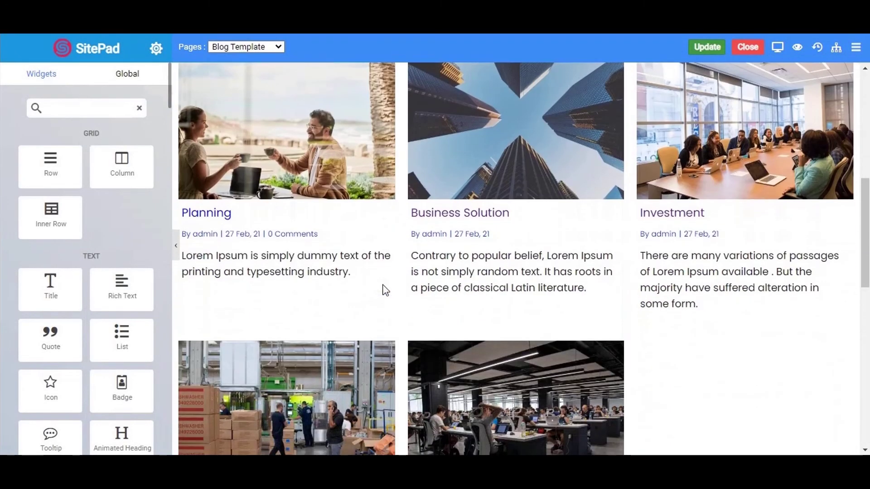
pyautogui.scroll(2, 385, 288)
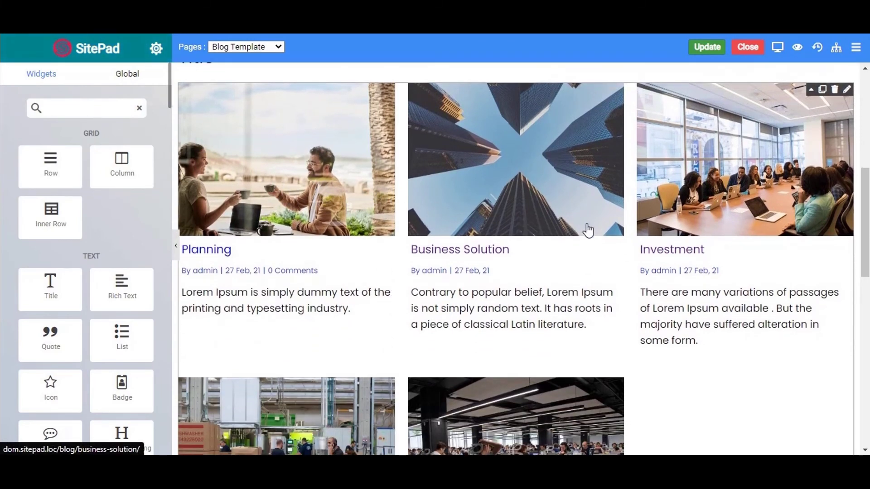
pyautogui.scroll(2, 587, 231)
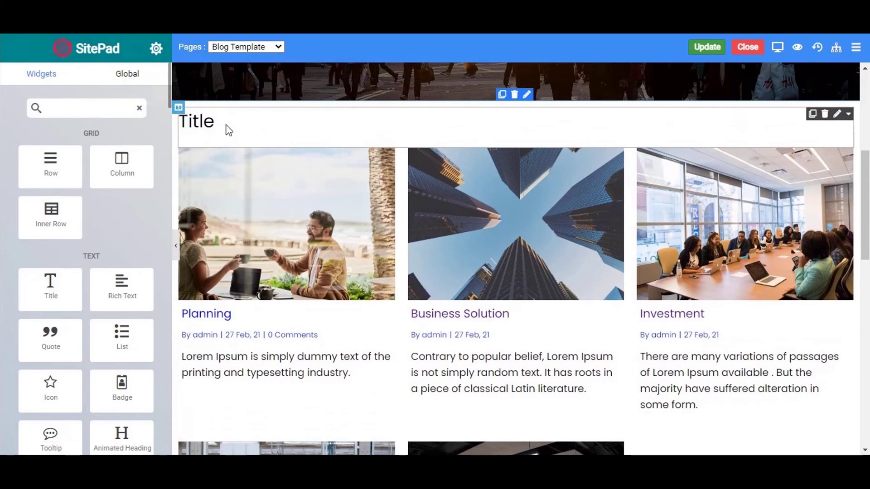
pyautogui.click(228, 130)
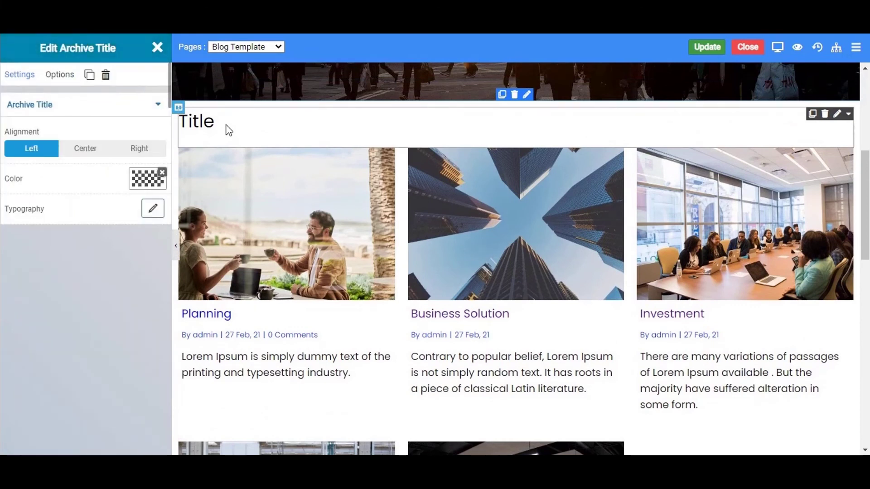
pyautogui.click(77, 148)
pyautogui.click(127, 149)
pyautogui.click(91, 149)
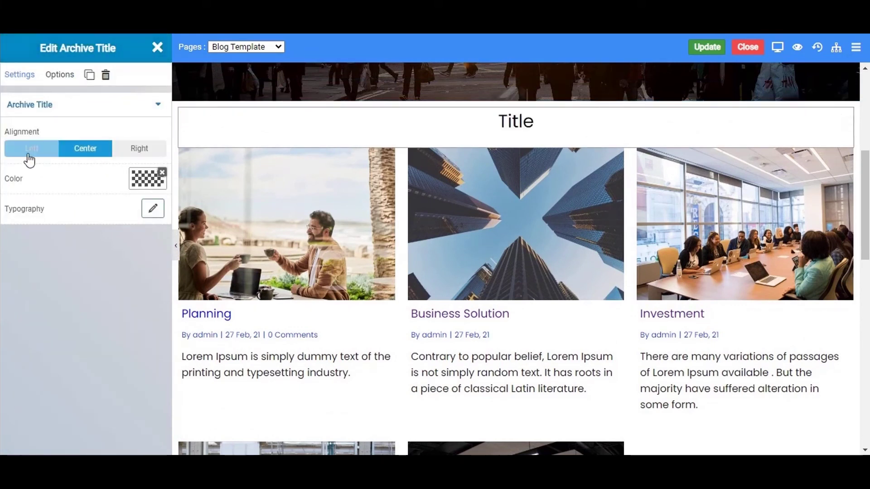
pyautogui.click(28, 154)
# Set the color of the archive title to near-black
pyautogui.click(140, 181)
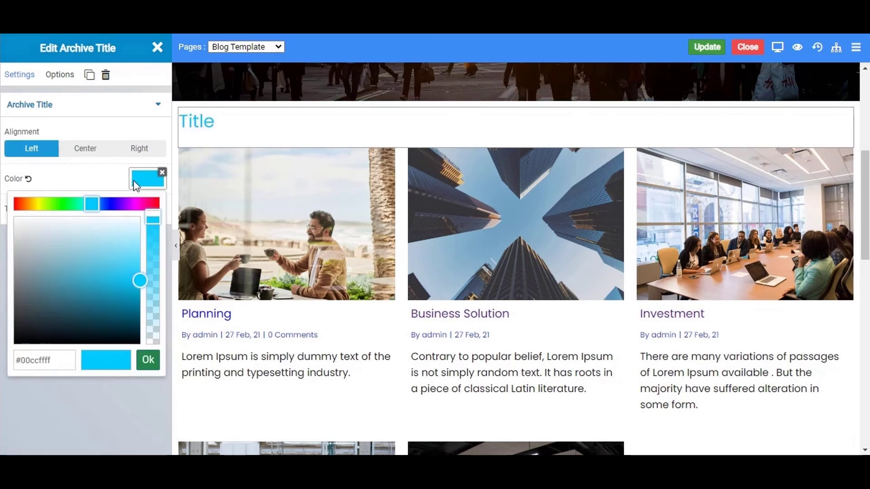
pyautogui.click(136, 184)
pyautogui.click(136, 184)
pyautogui.moveTo(88, 306); pyautogui.dragTo(102, 353)
pyautogui.click(148, 360)
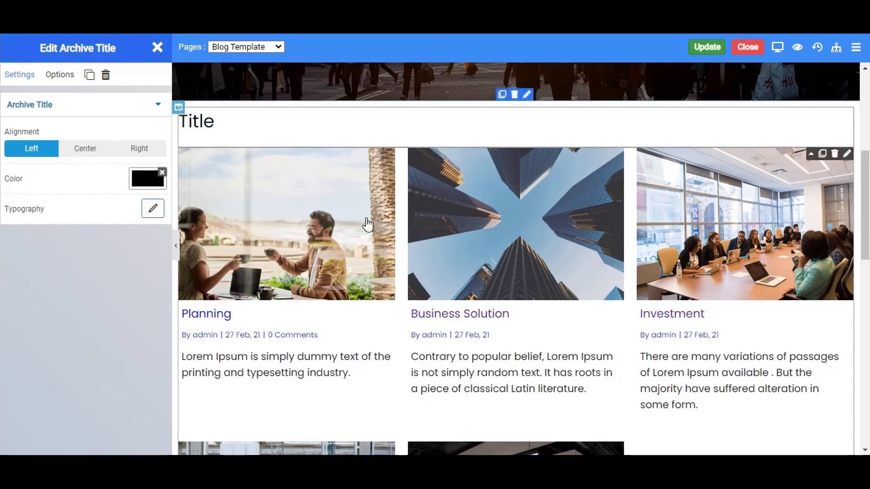
# Try a 1-column layout for the archive posts, and return the grid to 3 columns
pyautogui.click(434, 214)
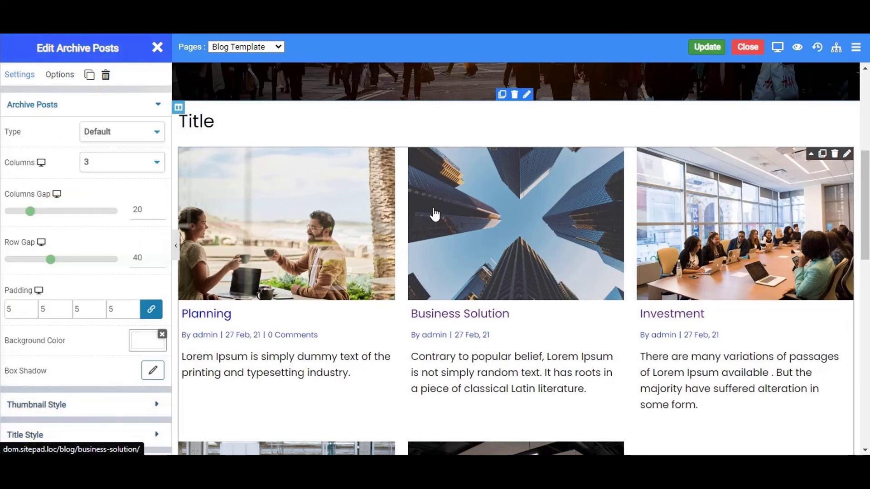
pyautogui.click(110, 163)
pyautogui.click(104, 177)
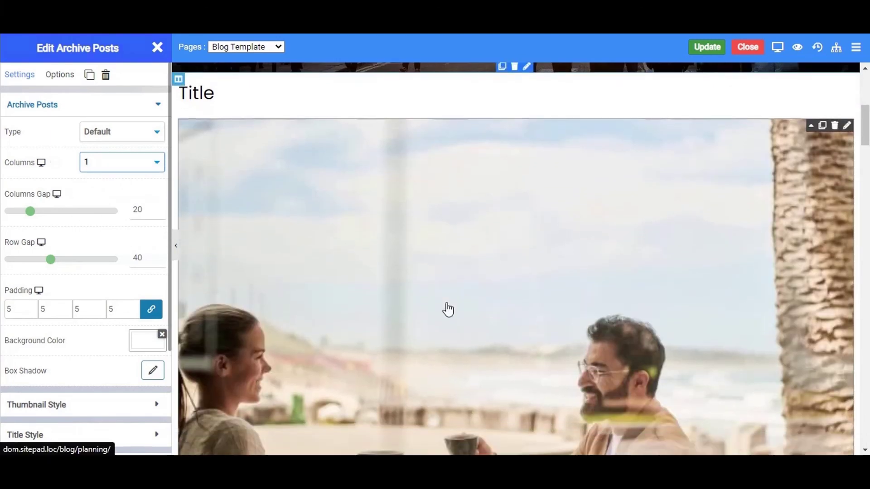
pyautogui.scroll(-1, 447, 308)
pyautogui.click(113, 169)
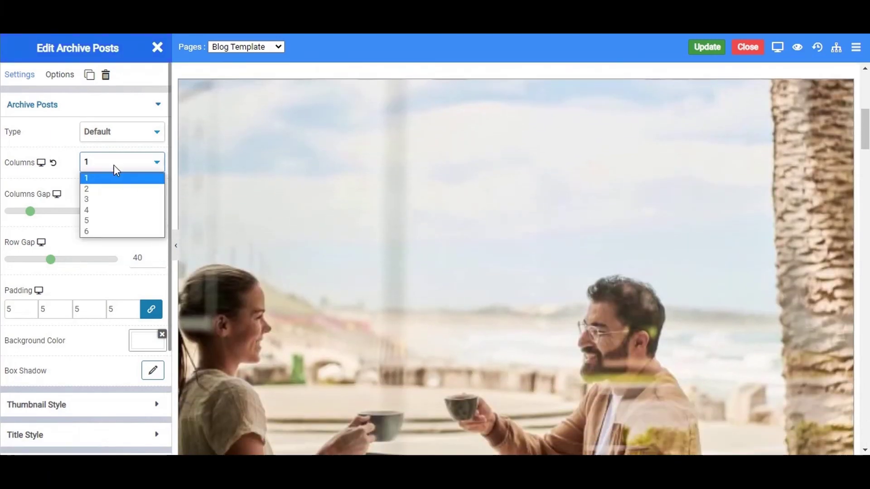
pyautogui.click(119, 202)
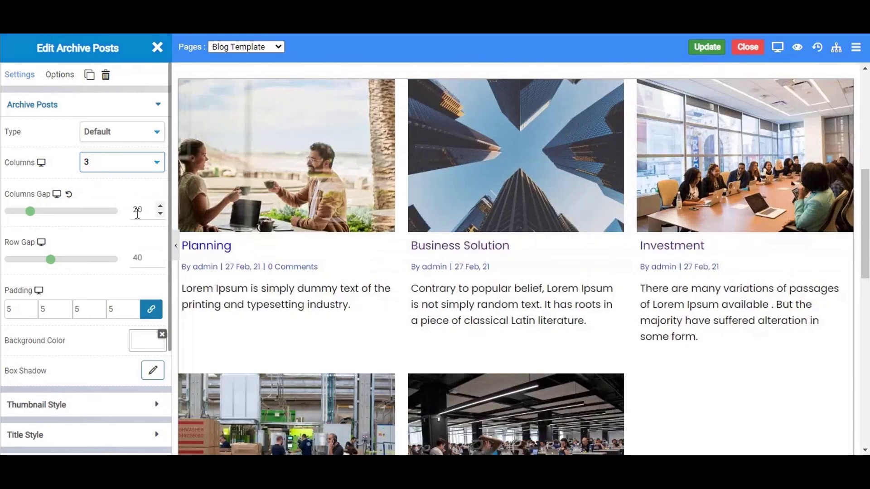
# Set both the columns gap and the row gap of the archive posts to 15
pyautogui.click(144, 207)
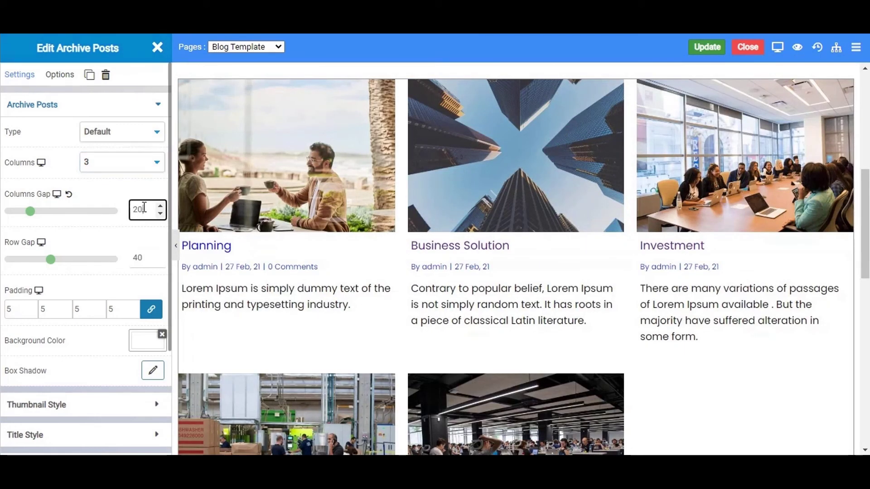
pyautogui.press('BackSpace')
pyautogui.press('BackSpace')
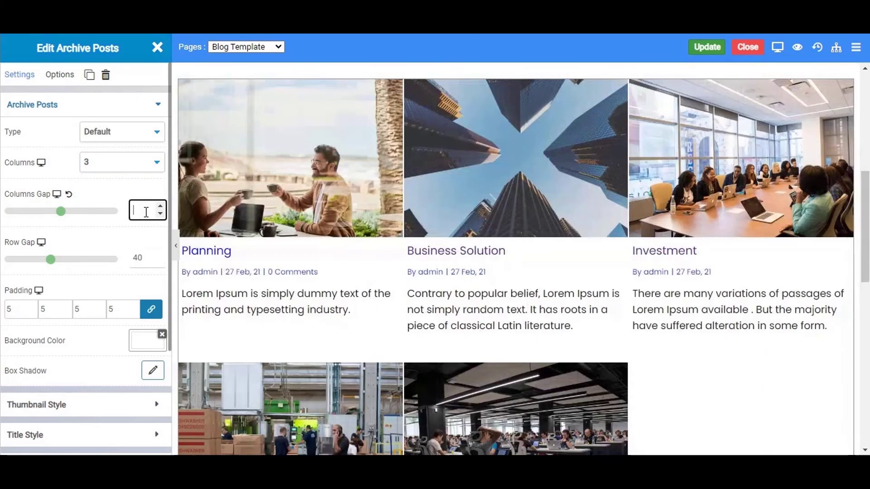
pyautogui.write('15')
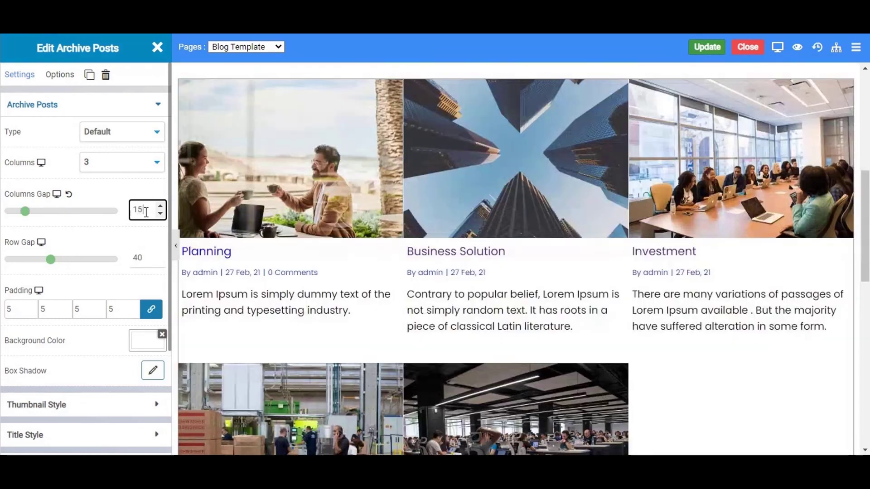
pyautogui.doubleClick(145, 258)
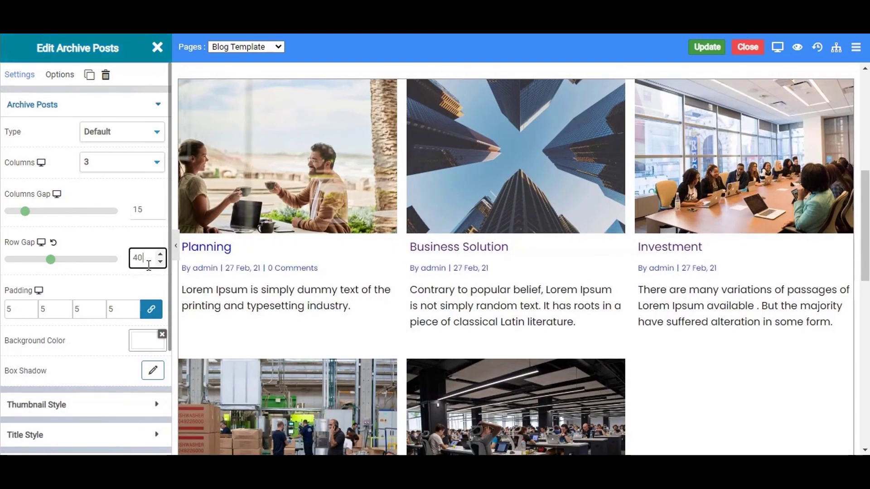
pyautogui.press('BackSpace')
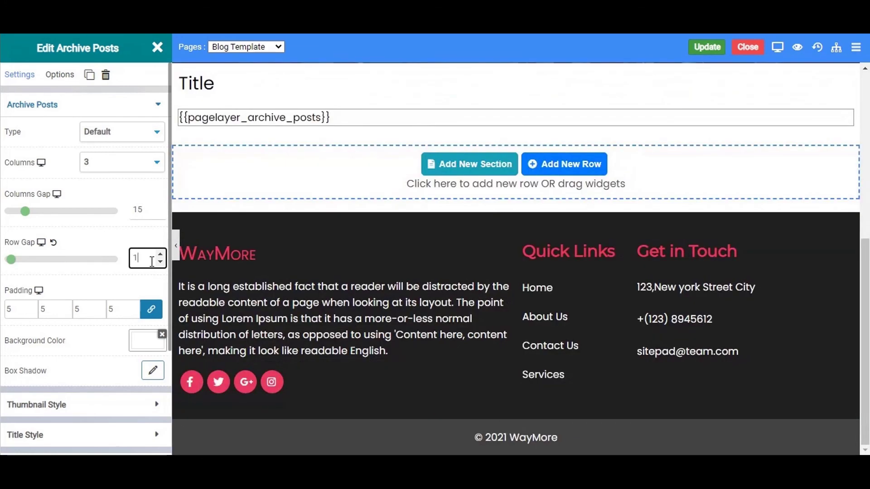
pyautogui.write('15')
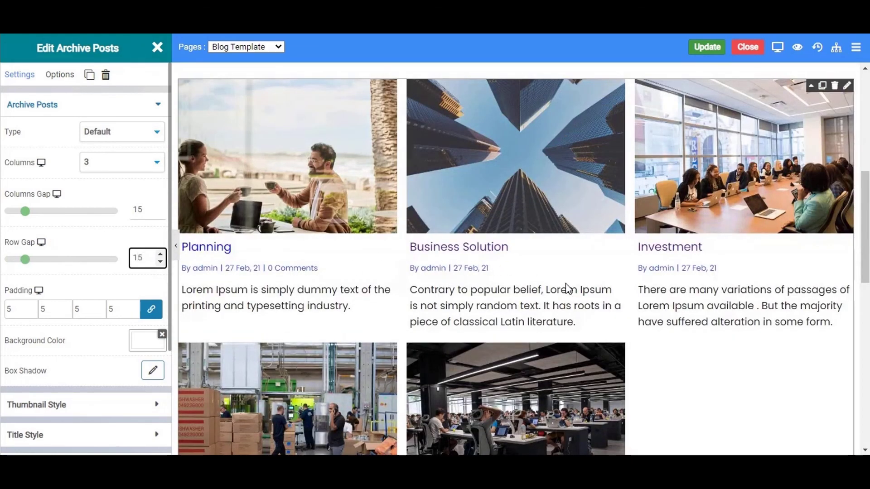
# Set the title color of the archive posts to near-black (#000a0dff)
pyautogui.scroll(-3, 567, 289)
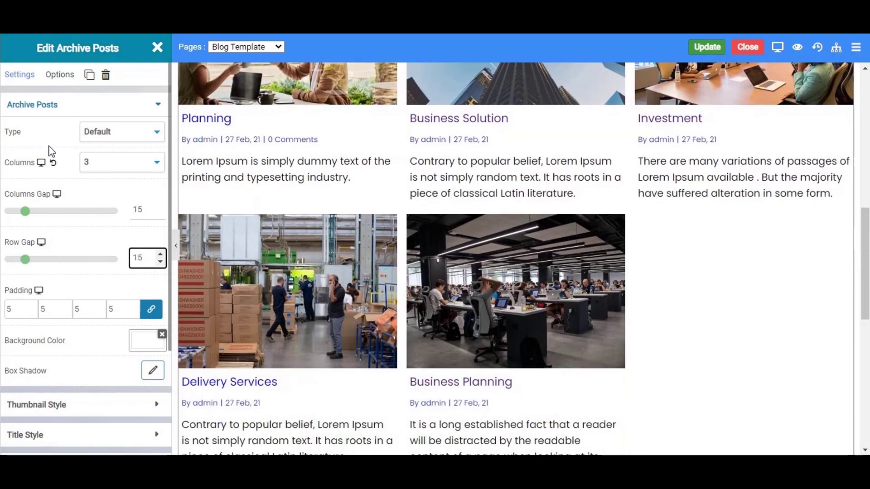
pyautogui.click(32, 113)
pyautogui.click(42, 135)
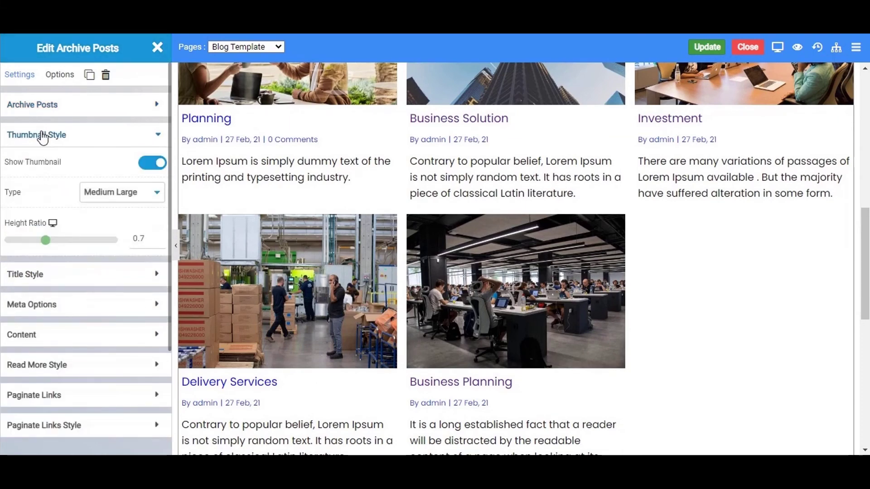
pyautogui.click(42, 135)
pyautogui.click(41, 168)
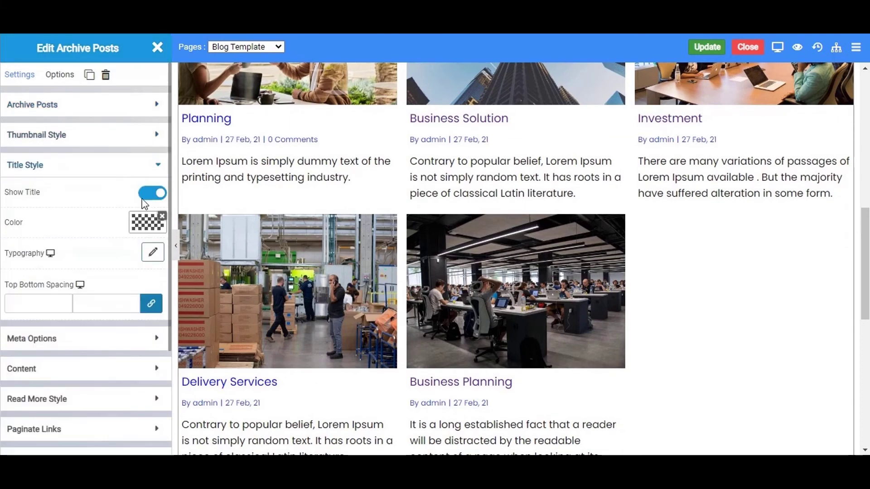
pyautogui.click(144, 231)
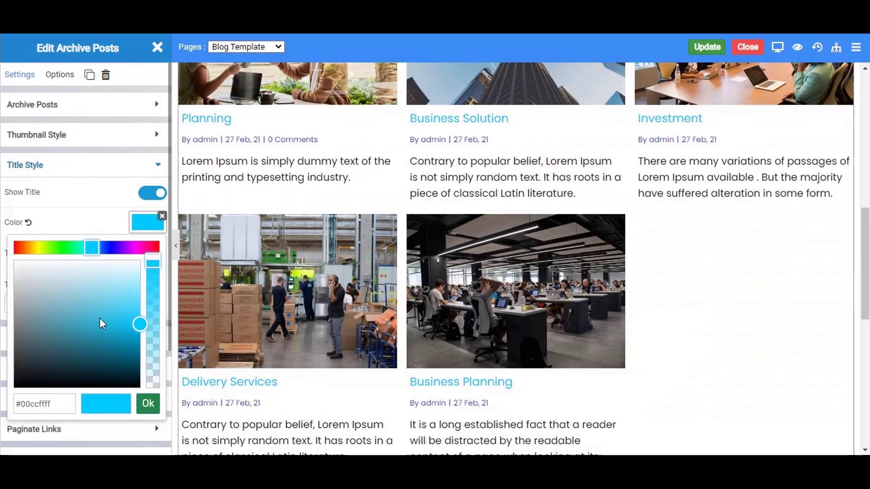
pyautogui.click(81, 325)
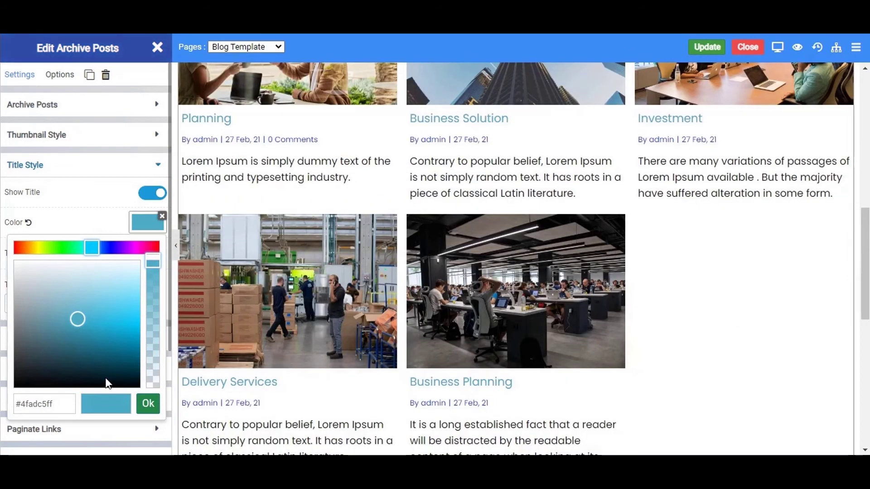
pyautogui.click(105, 379)
pyautogui.click(138, 384)
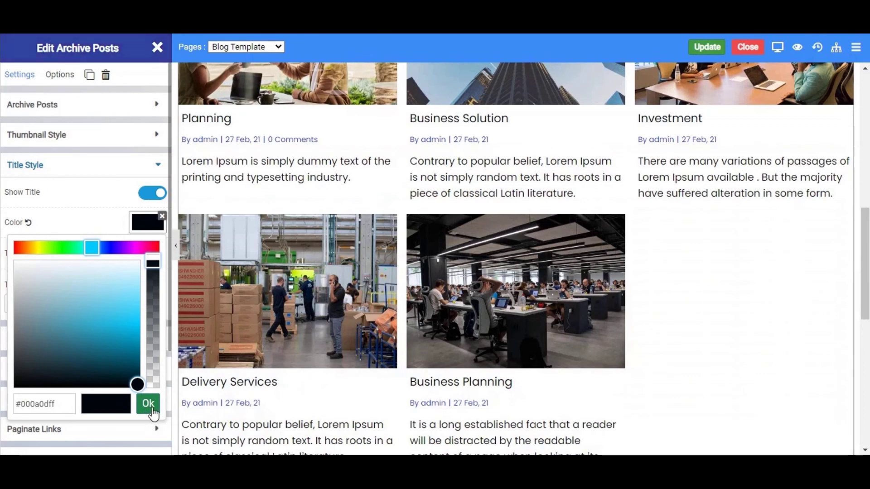
pyautogui.click(149, 403)
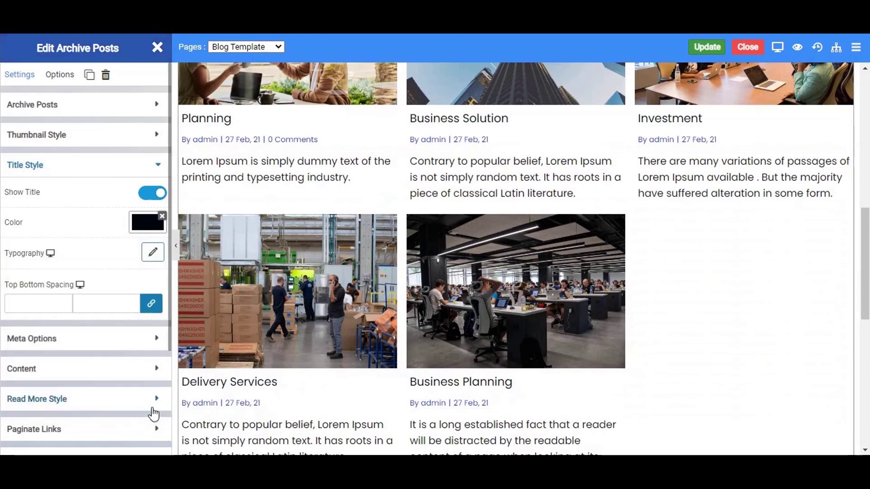
# Set the color of the archive posts' meta line (author, date, comments) to black (#000000ff)
pyautogui.click(78, 349)
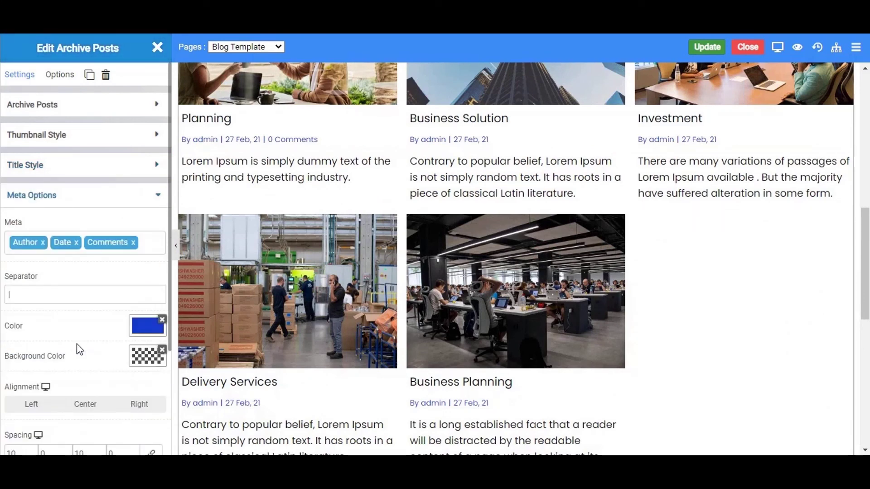
pyautogui.click(138, 332)
pyautogui.scroll(-2, 132, 335)
pyautogui.moveTo(103, 410); pyautogui.dragTo(120, 430)
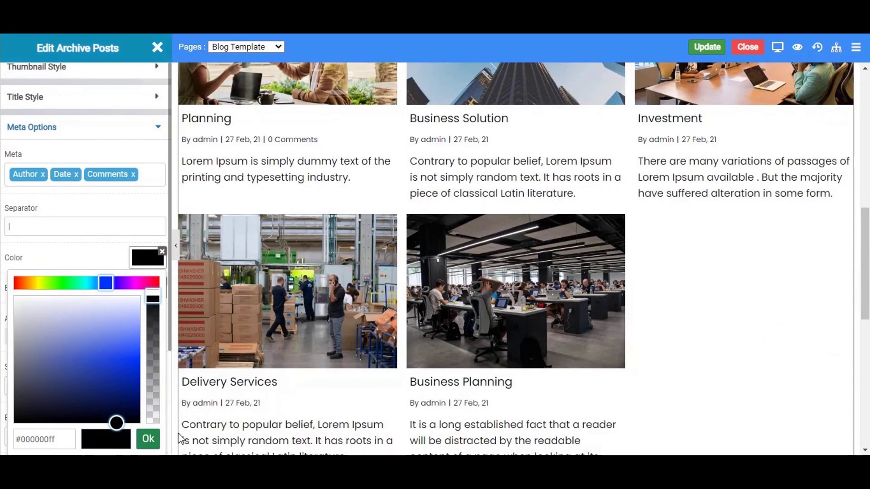
pyautogui.click(148, 439)
# Look through the archive posts' remaining meta and content settings, and examine the restyled post grid on the template
pyautogui.scroll(-1, 99, 315)
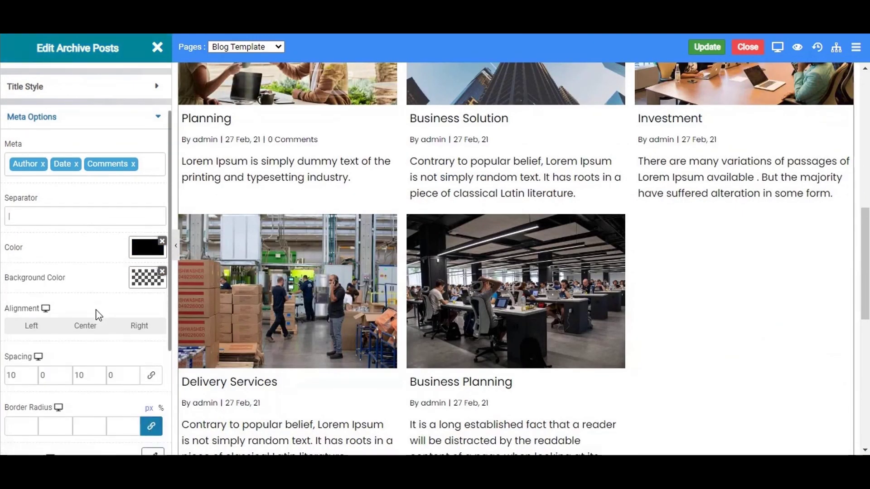
pyautogui.scroll(-4, 99, 315)
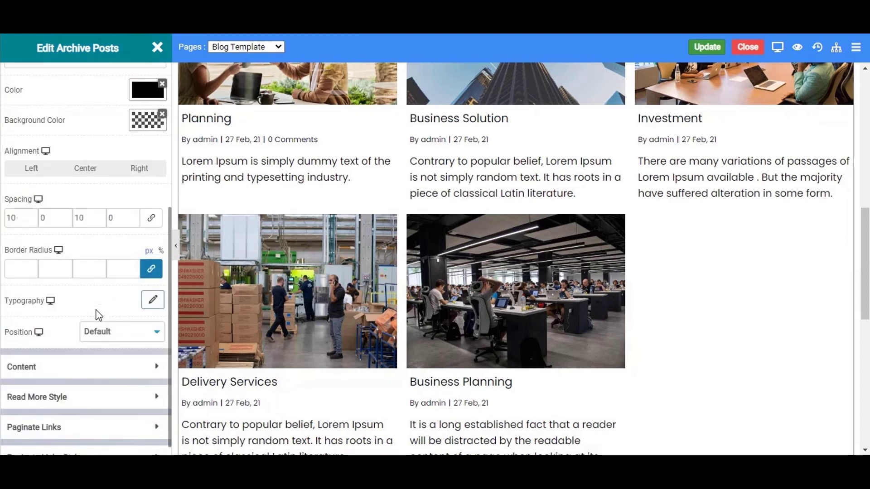
pyautogui.scroll(-1, 97, 315)
pyautogui.click(68, 353)
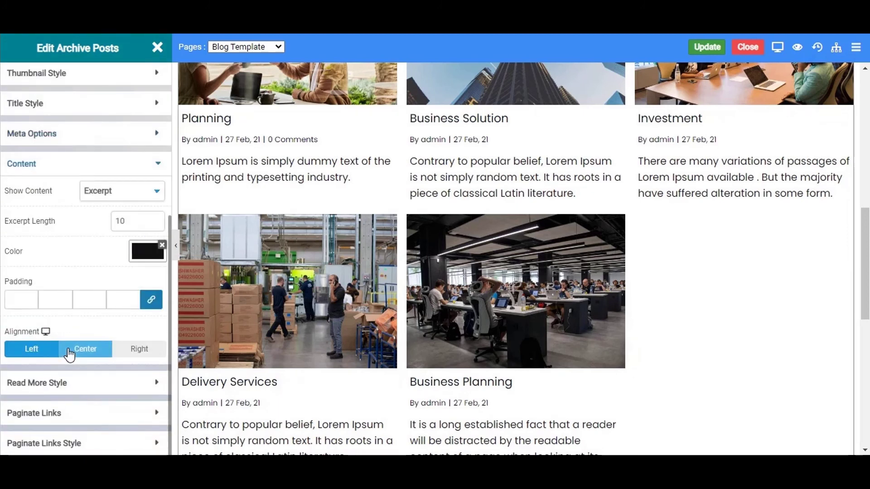
pyautogui.click(71, 171)
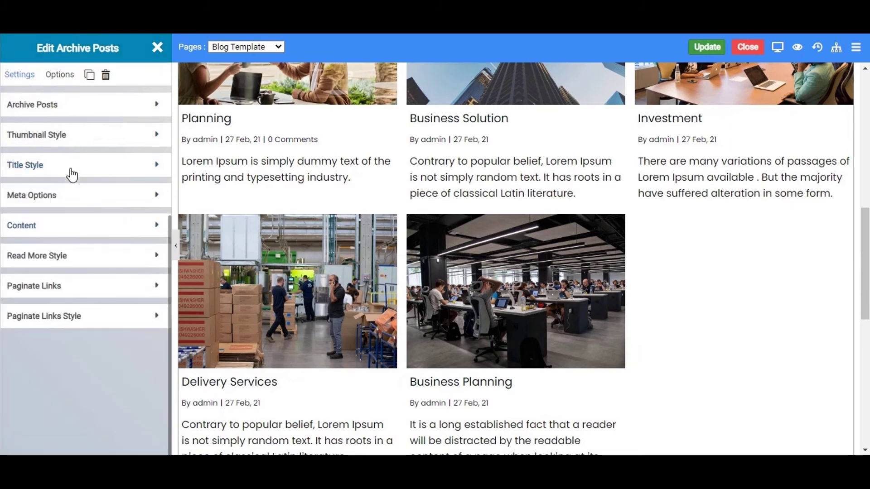
pyautogui.scroll(-3, 401, 297)
pyautogui.scroll(2, 509, 301)
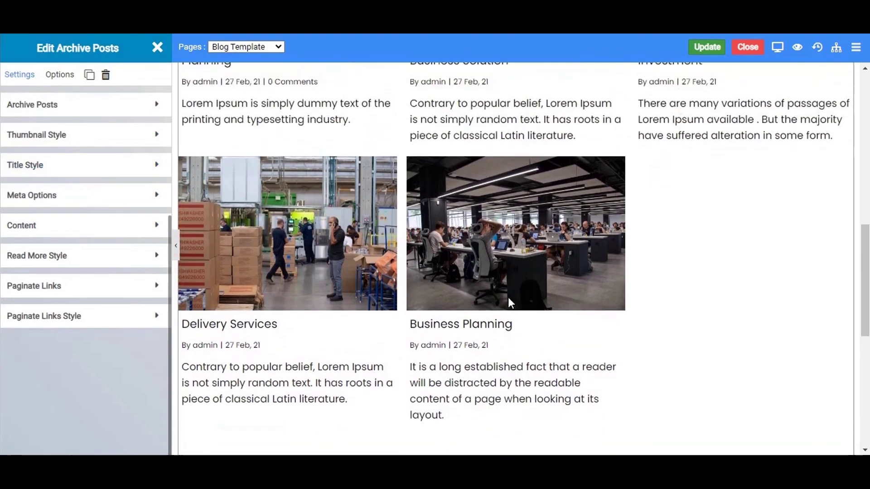
pyautogui.scroll(6, 509, 303)
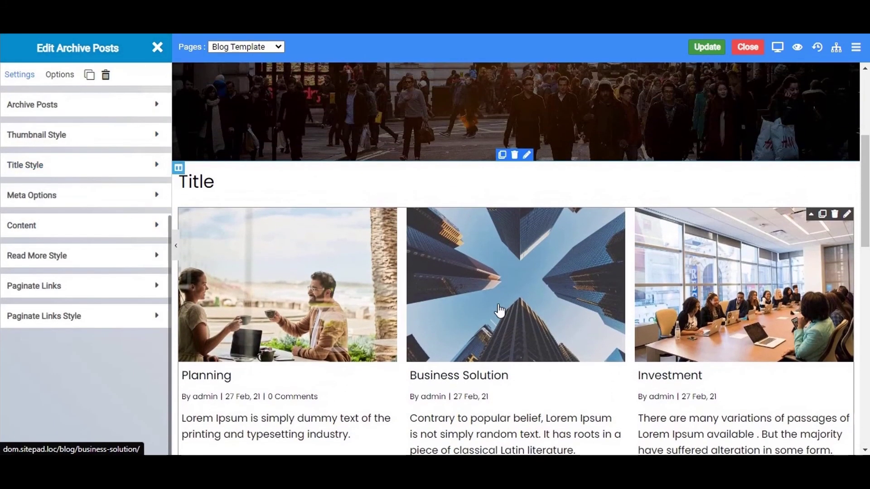
pyautogui.scroll(3, 500, 310)
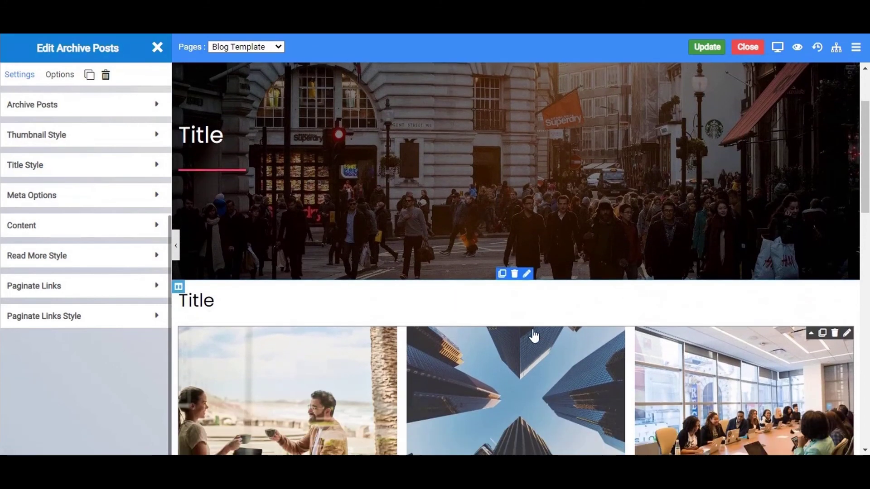
# Save the changes to the Blog Template
pyautogui.click(710, 49)
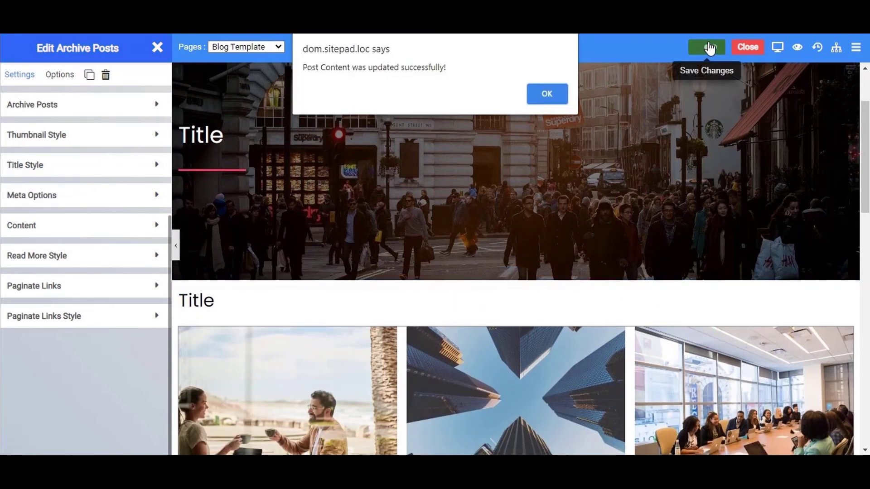
pyautogui.click(546, 95)
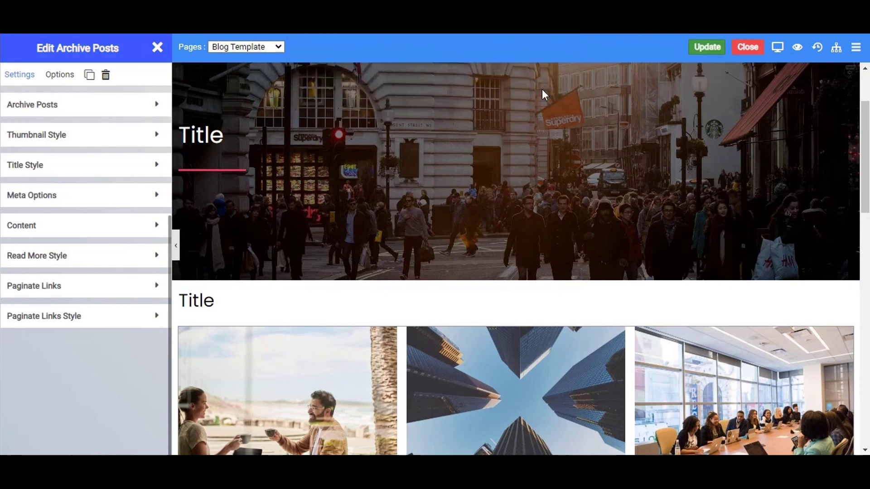
pyautogui.click(716, 52)
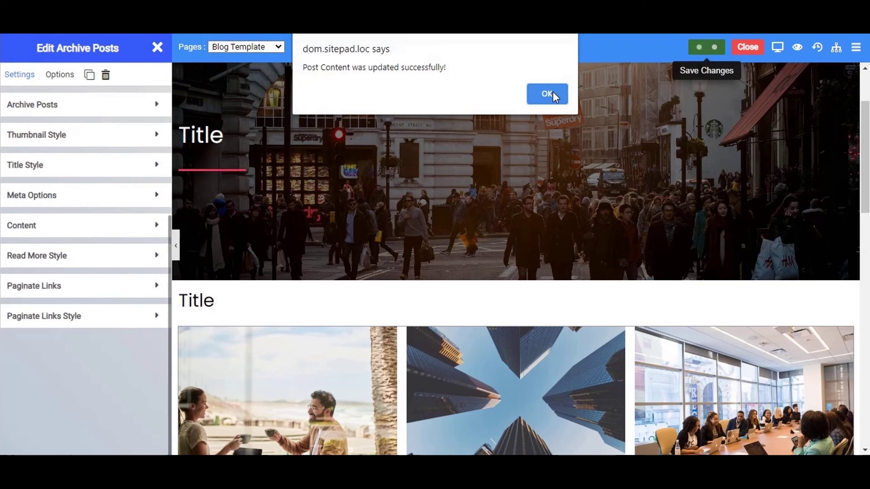
pyautogui.click(550, 94)
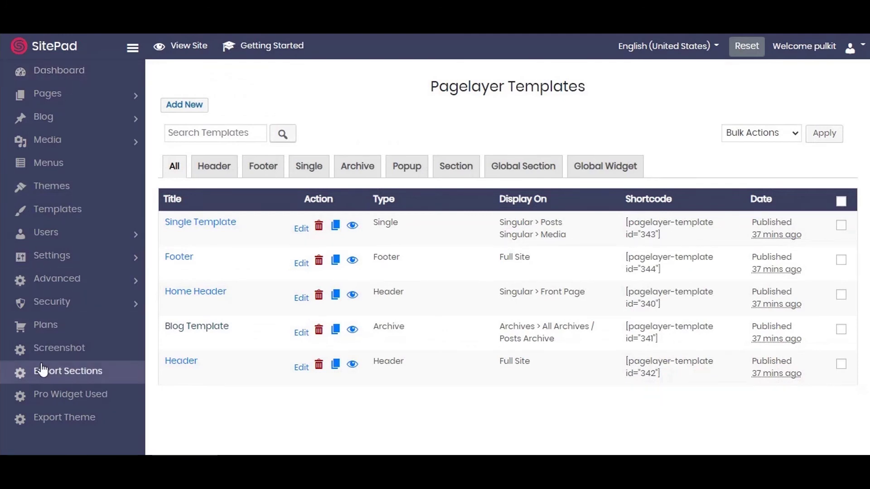
# Choose Blog as the posts page in the site's Reading settings and save the settings
pyautogui.click(95, 256)
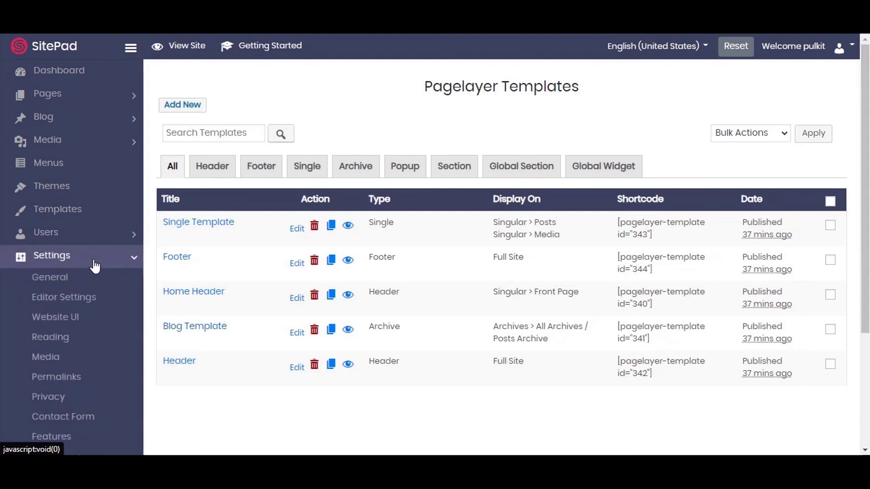
pyautogui.click(62, 338)
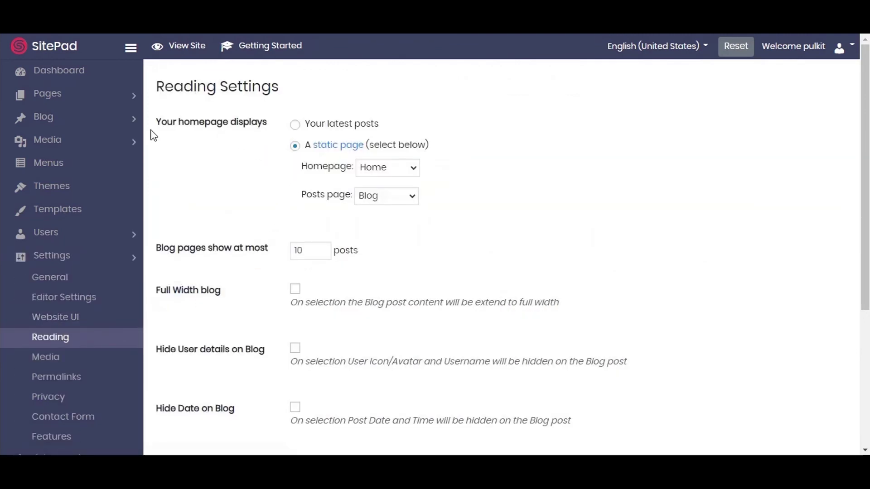
pyautogui.click(391, 198)
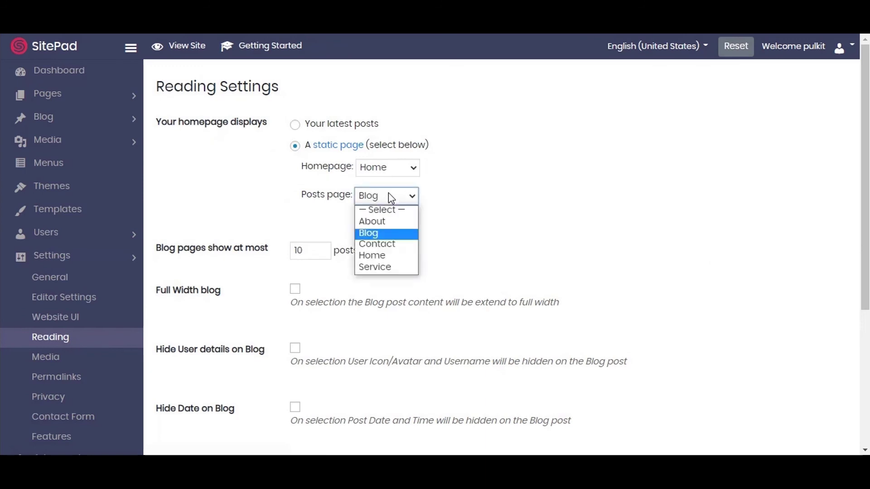
pyautogui.click(376, 235)
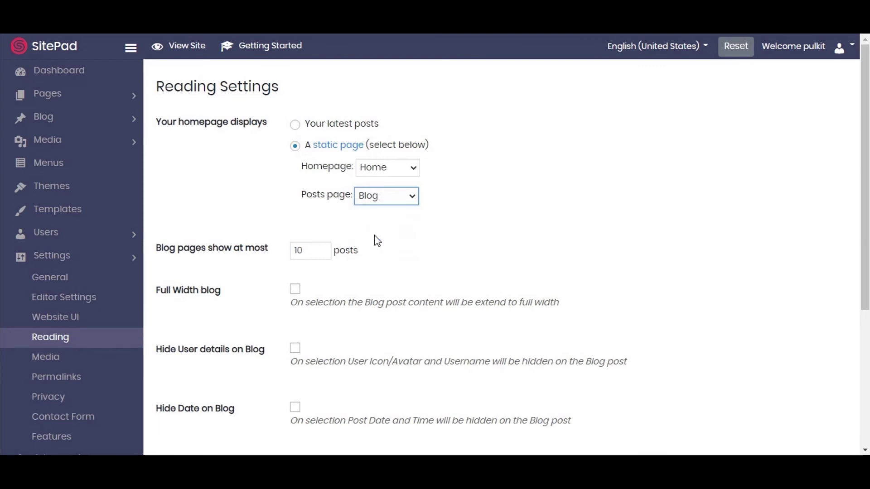
pyautogui.scroll(-5, 375, 238)
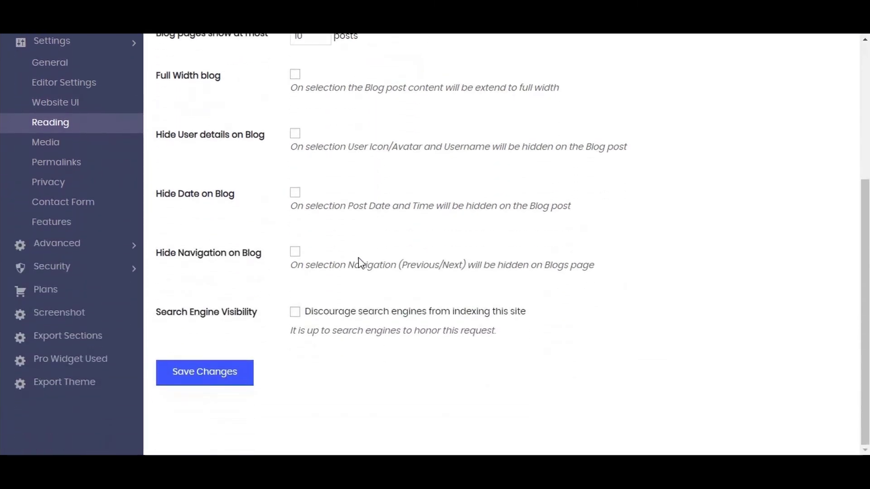
pyautogui.click(223, 383)
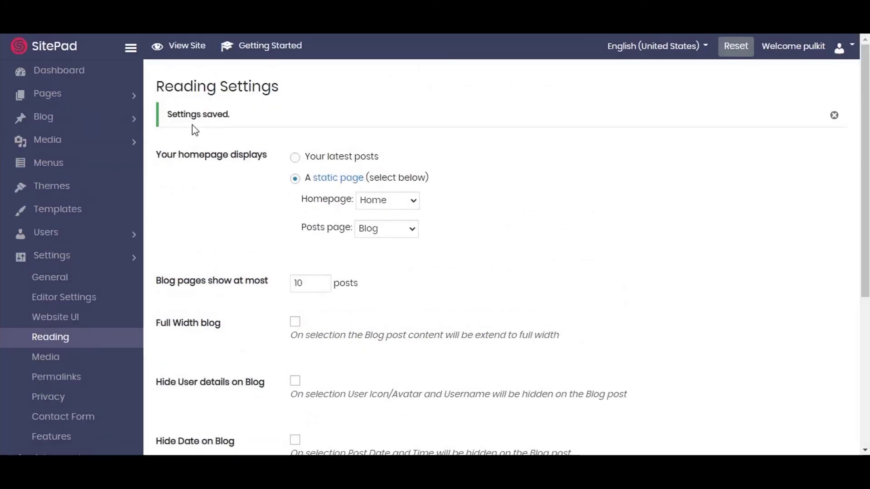
# View the live site's Blog page and examine its header, title and post grid
pyautogui.click(189, 53)
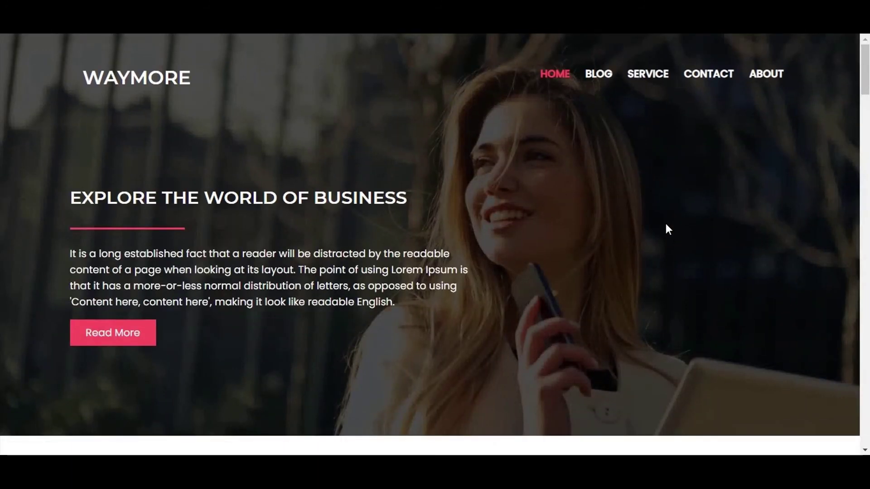
pyautogui.click(604, 80)
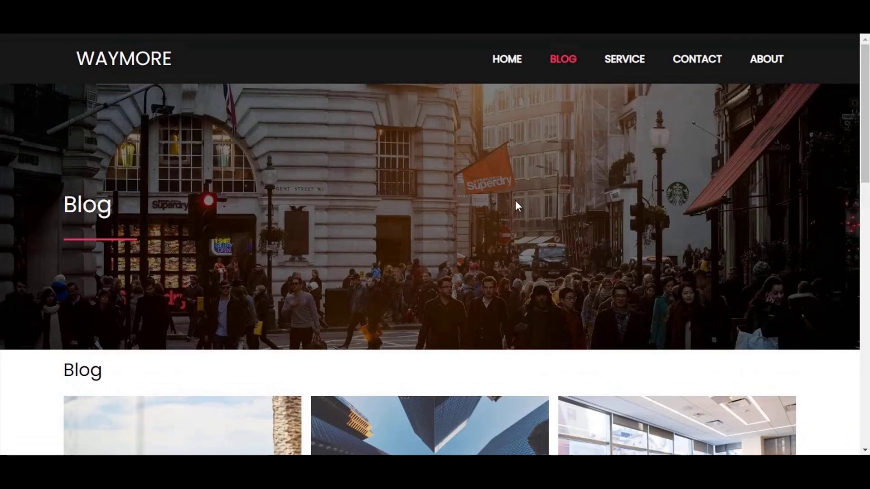
pyautogui.scroll(-7, 515, 201)
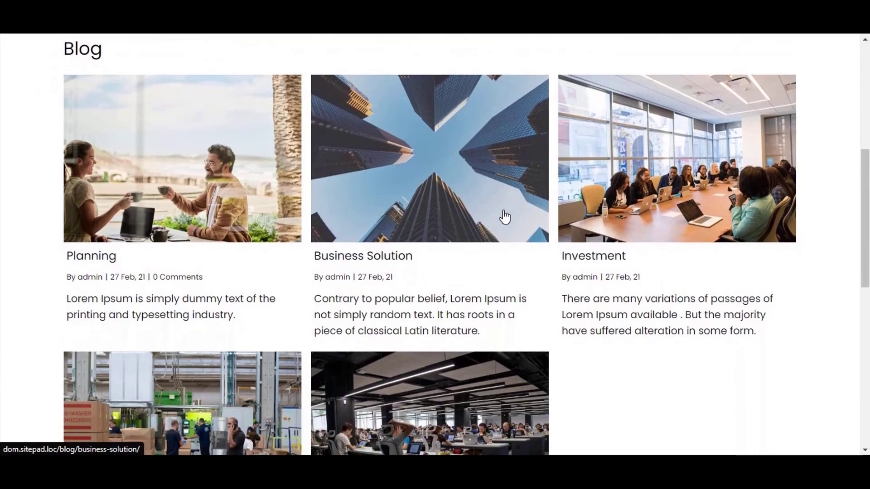
pyautogui.scroll(-3, 504, 217)
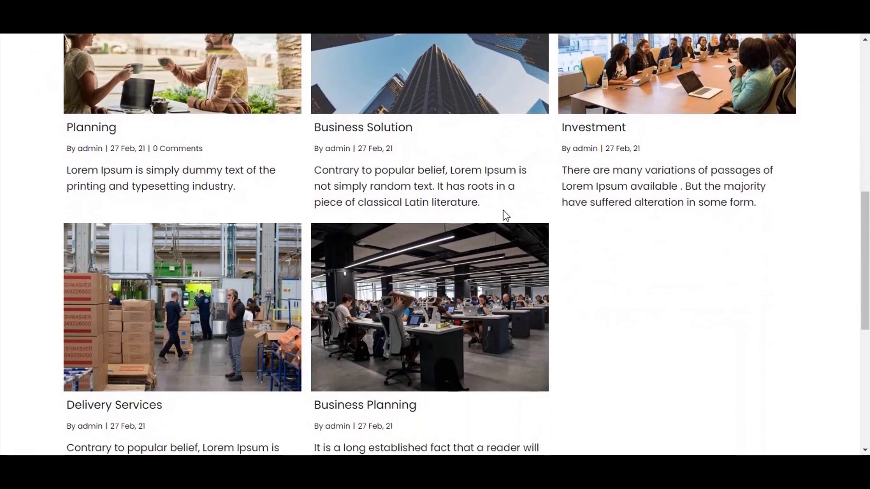
pyautogui.scroll(3, 504, 216)
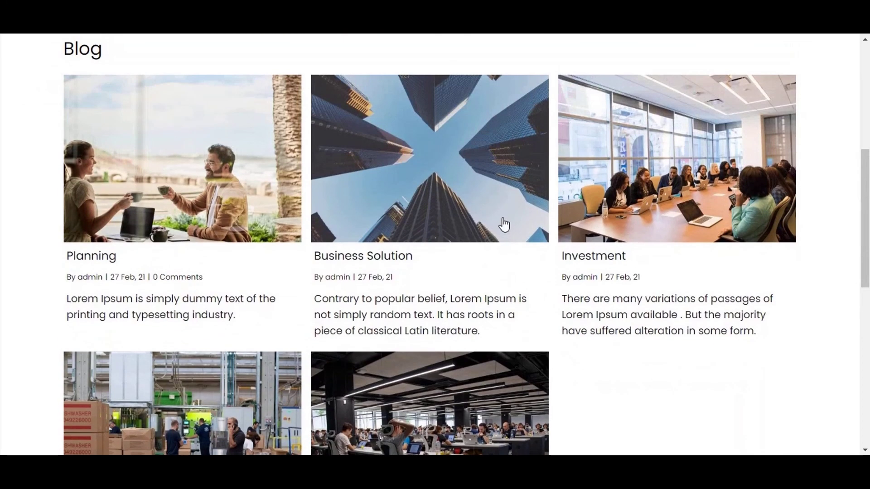
pyautogui.scroll(2, 48, 107)
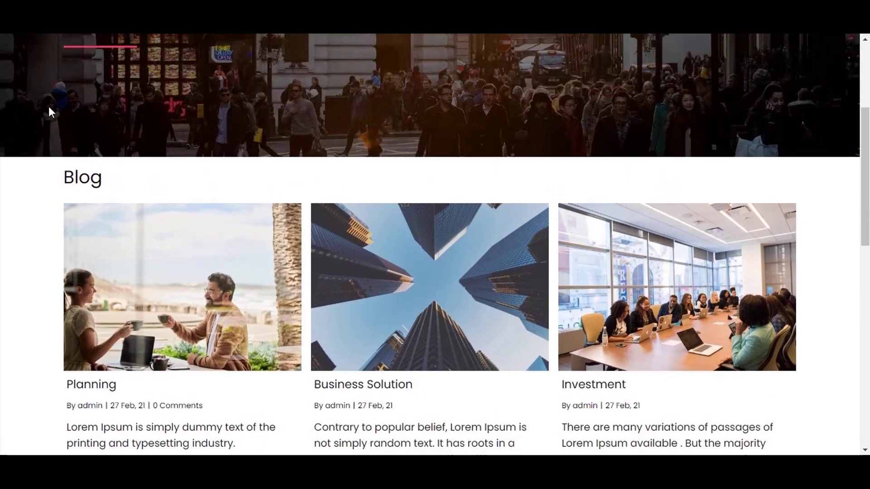
pyautogui.scroll(-2, 101, 181)
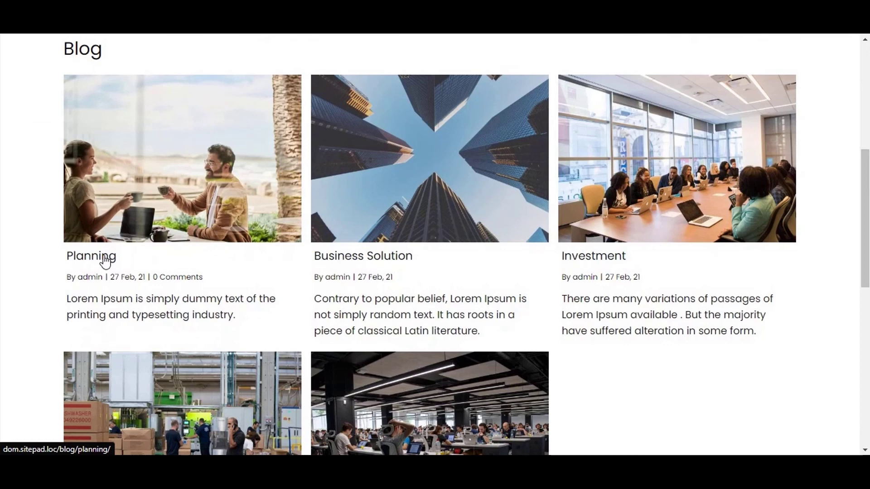
# Open the Planning post from the live blog and examine its title, post info, image, content, category, tags and comment form
pyautogui.click(105, 261)
pyautogui.scroll(-3, 369, 277)
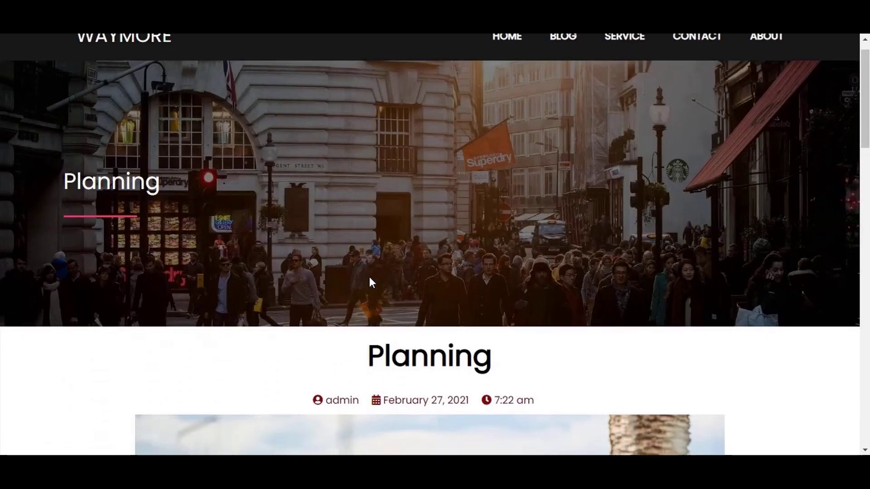
pyautogui.scroll(-1, 369, 277)
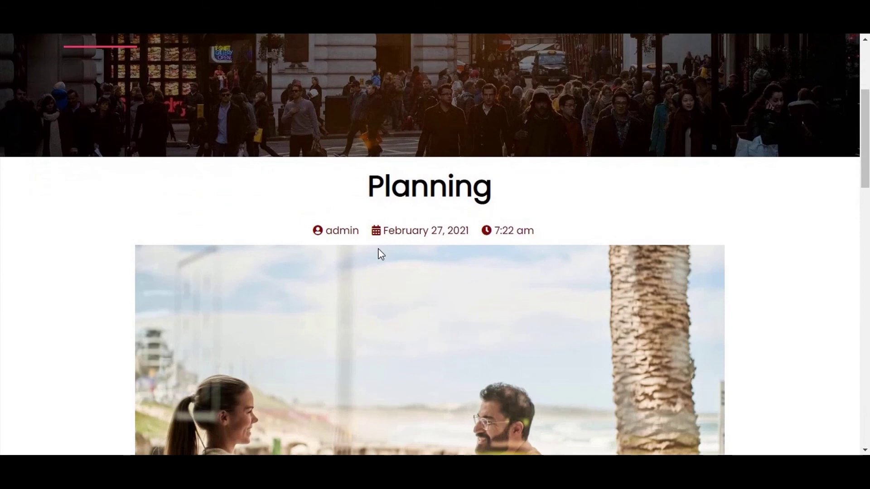
pyautogui.scroll(-3, 379, 254)
pyautogui.scroll(-3, 383, 262)
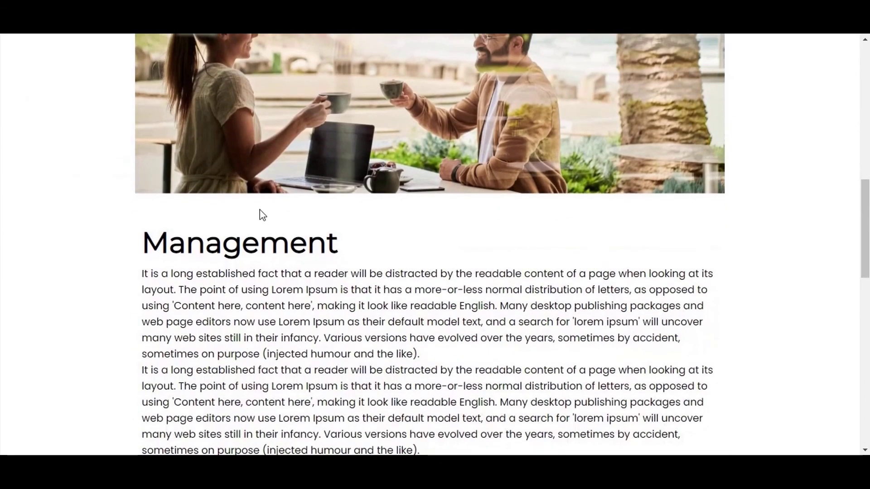
pyautogui.scroll(-5, 261, 254)
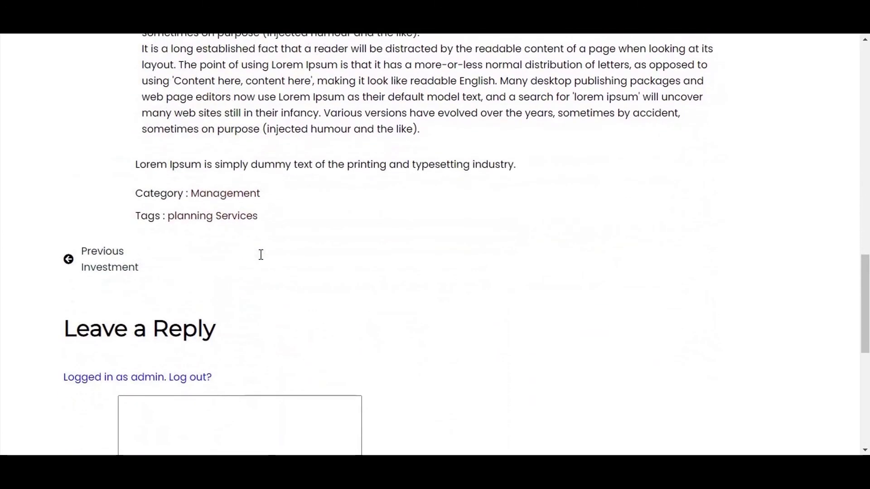
pyautogui.scroll(-5, 252, 219)
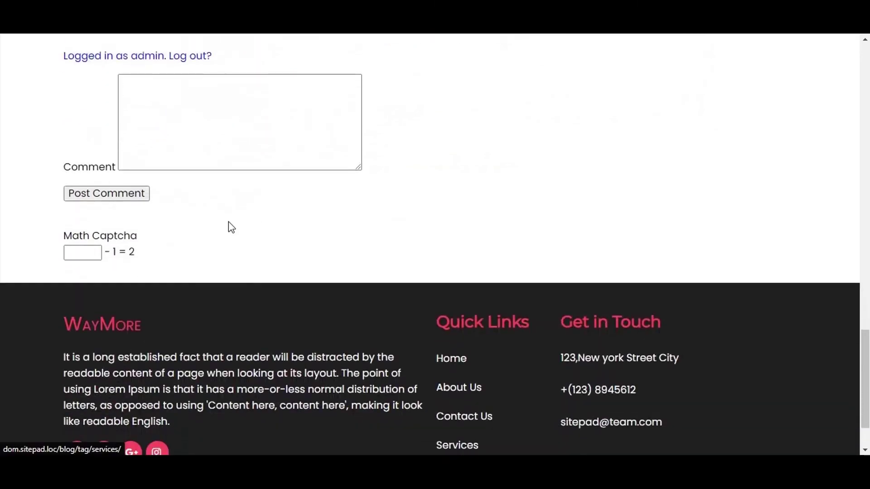
pyautogui.scroll(3, 317, 267)
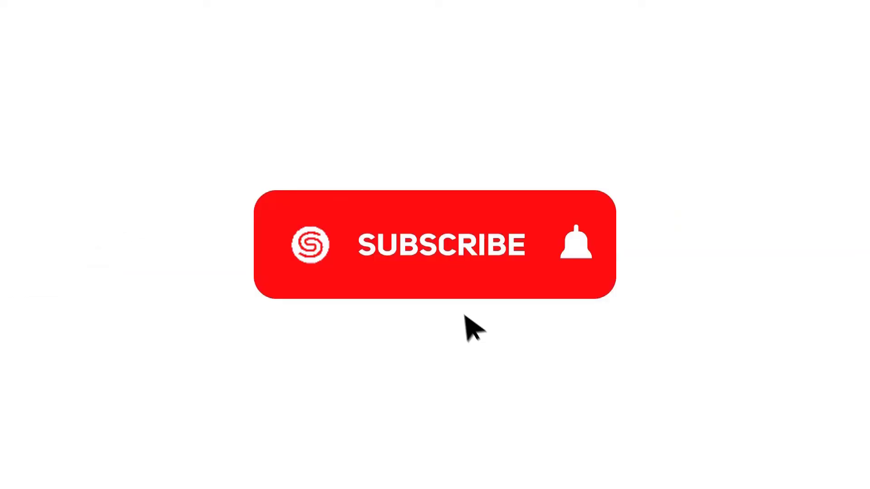